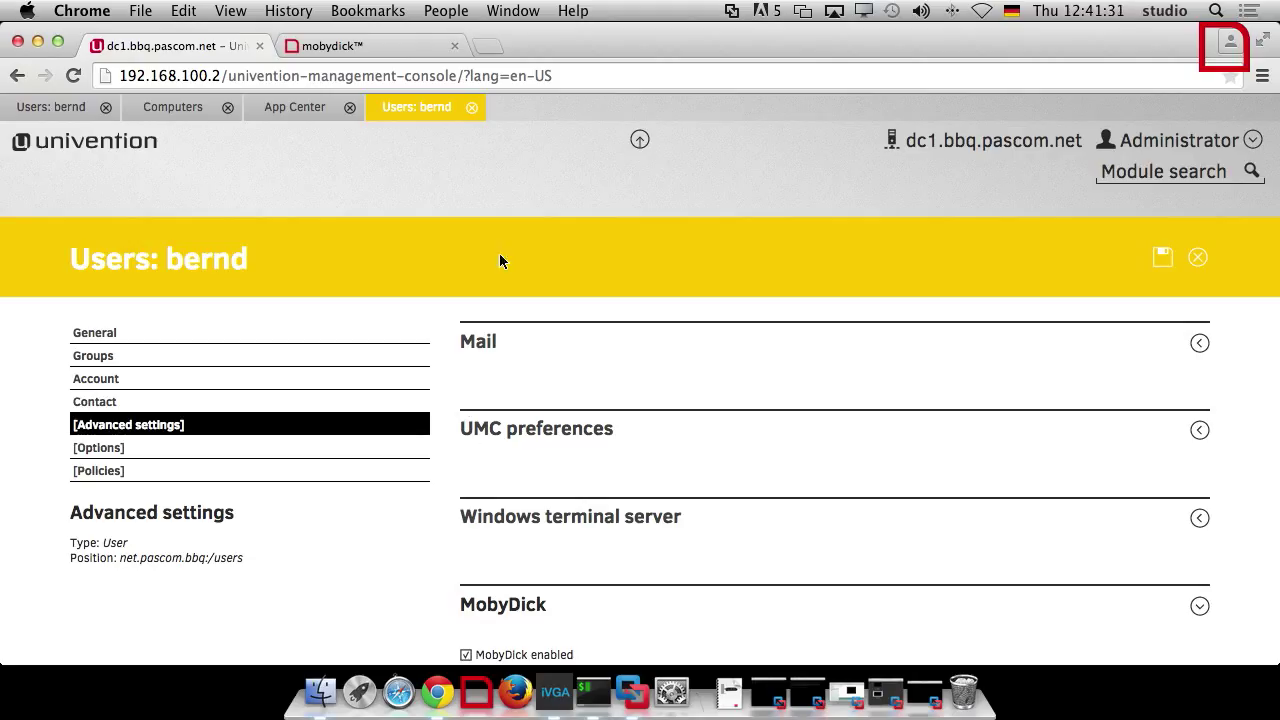
Open user claudi from the Users module for editing
click(627, 143)
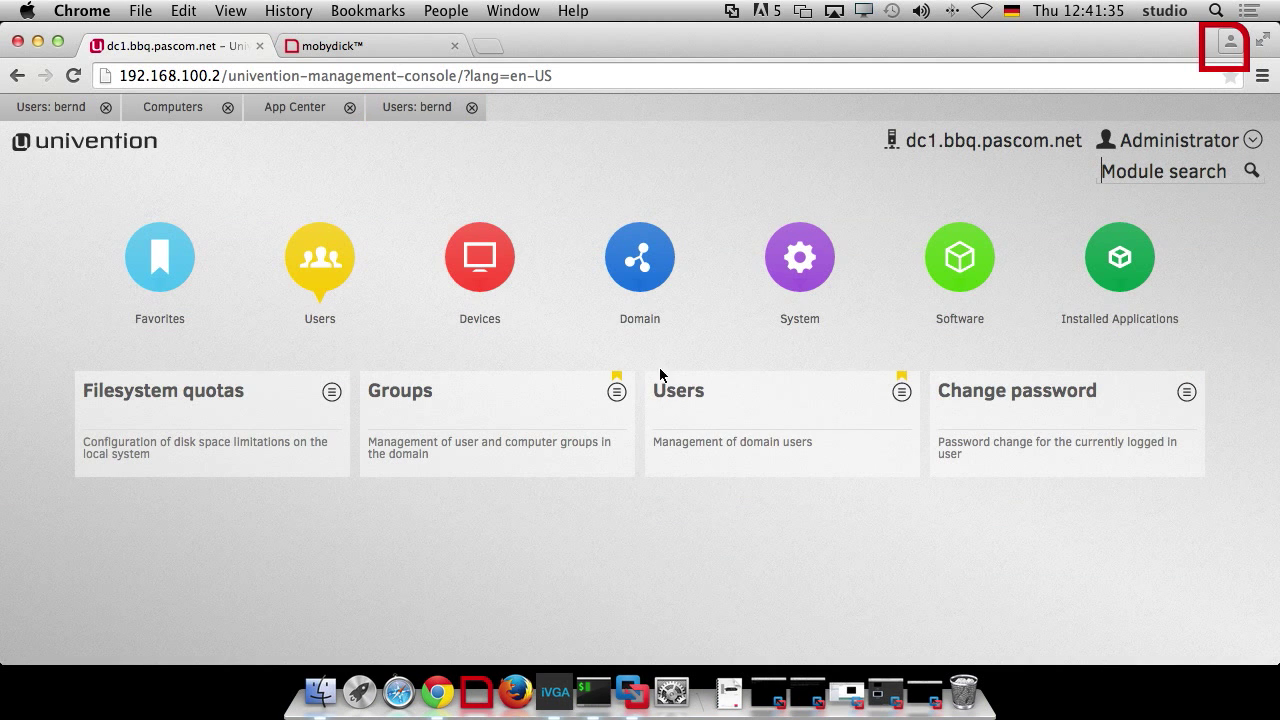
click(692, 395)
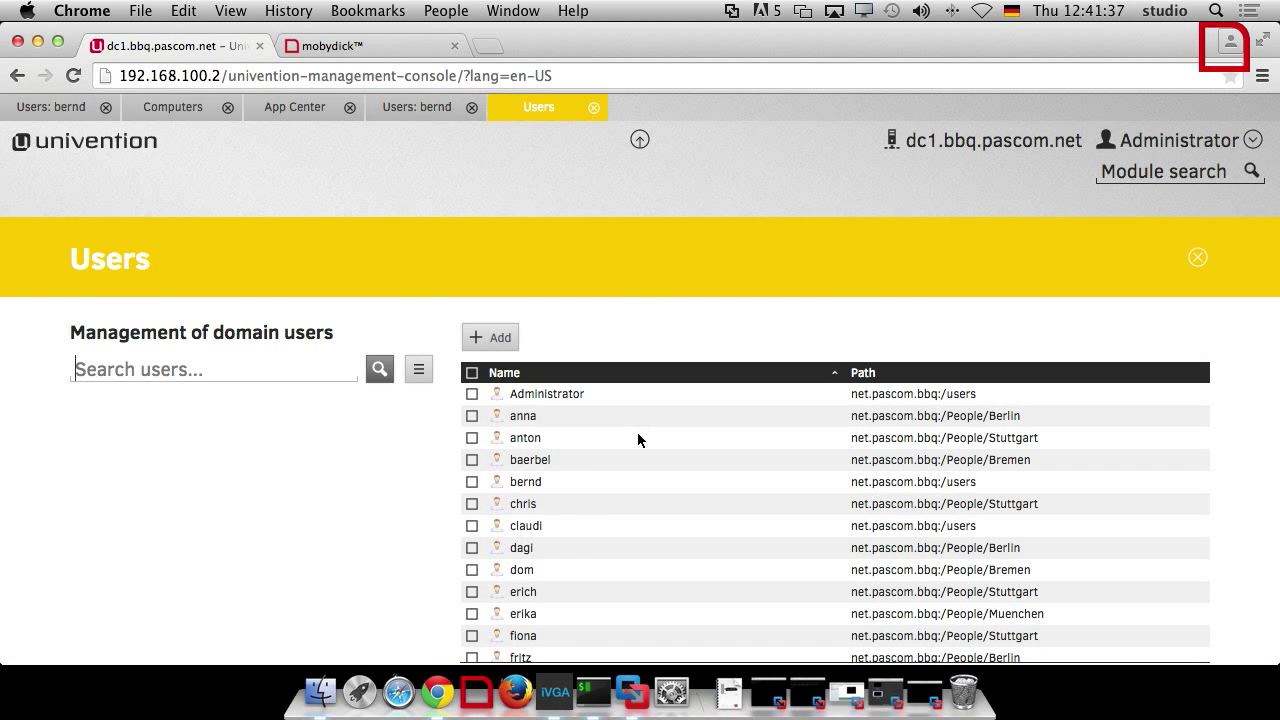
click(528, 526)
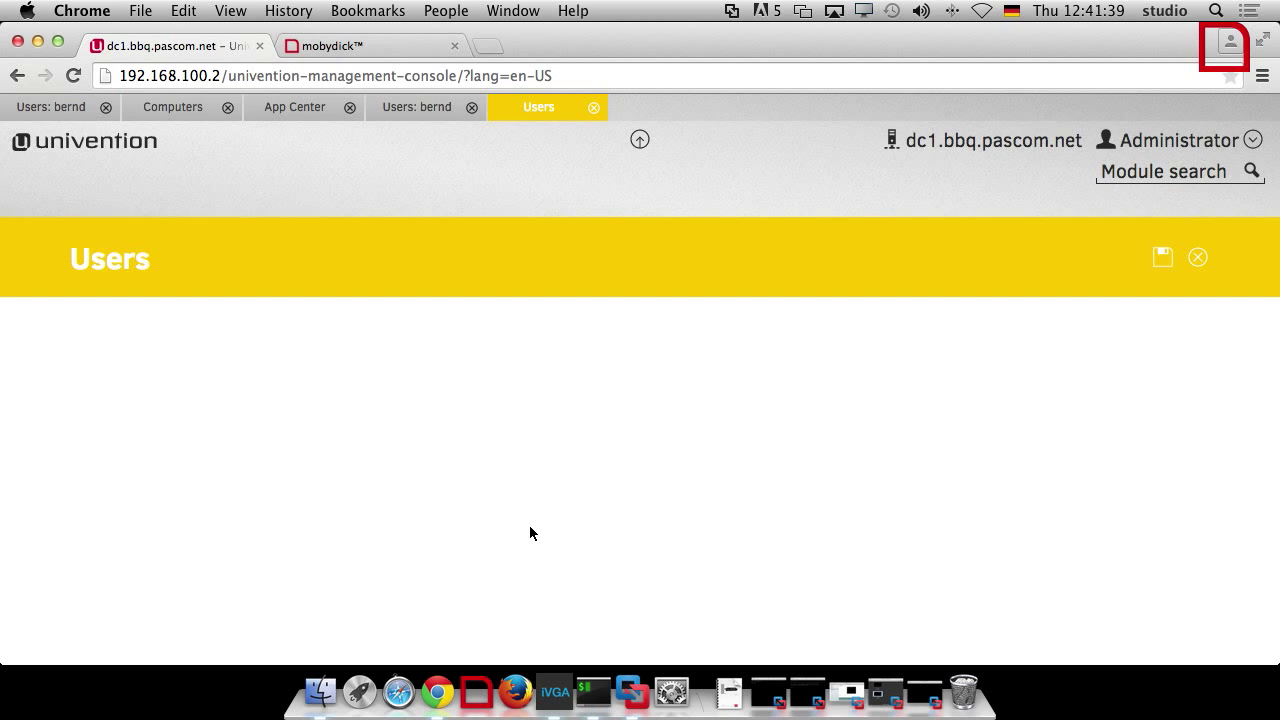
scroll(530, 533, down, 10)
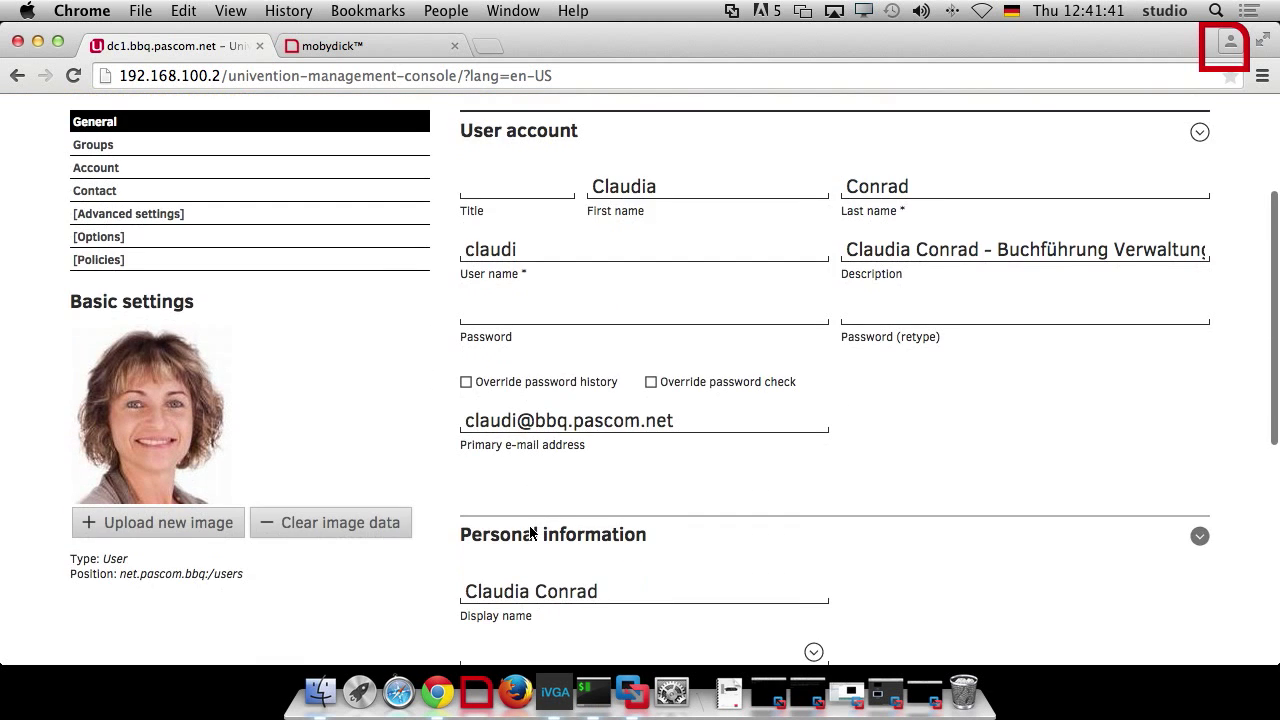
scroll(530, 533, up, 3)
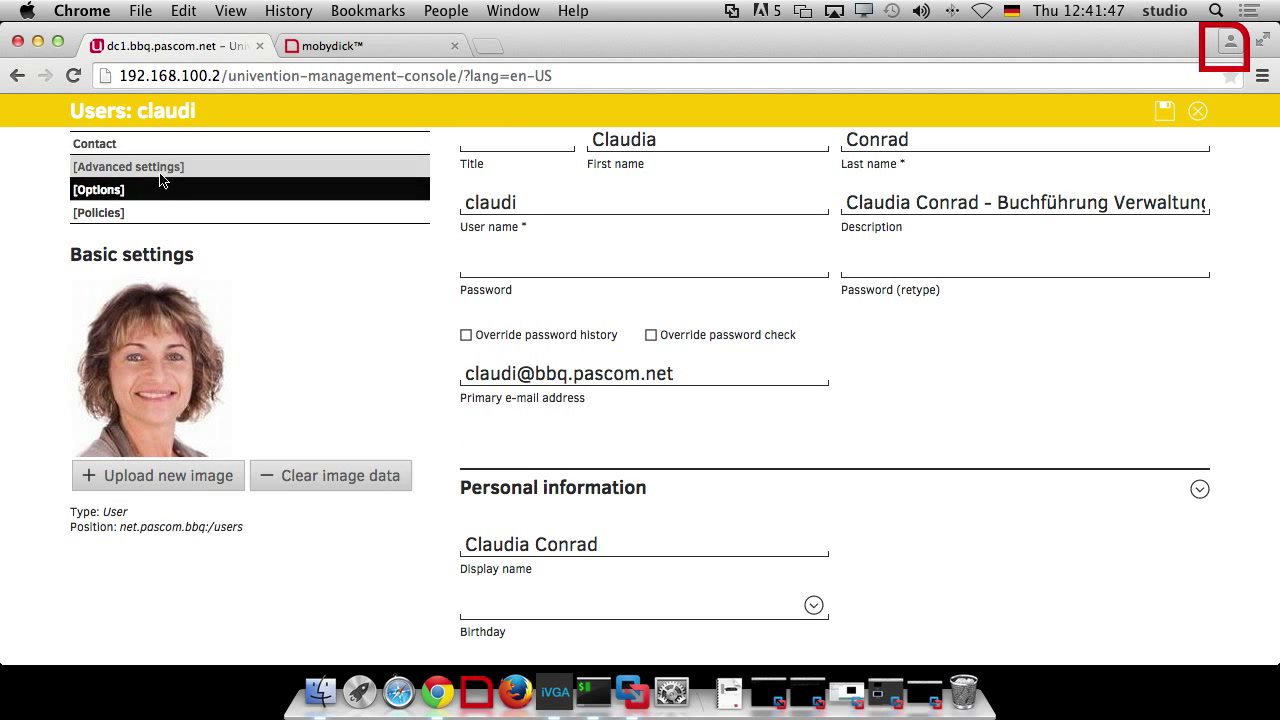
Verify MobyDick is enabled in claudi's Advanced settings, then return to the overview
click(158, 167)
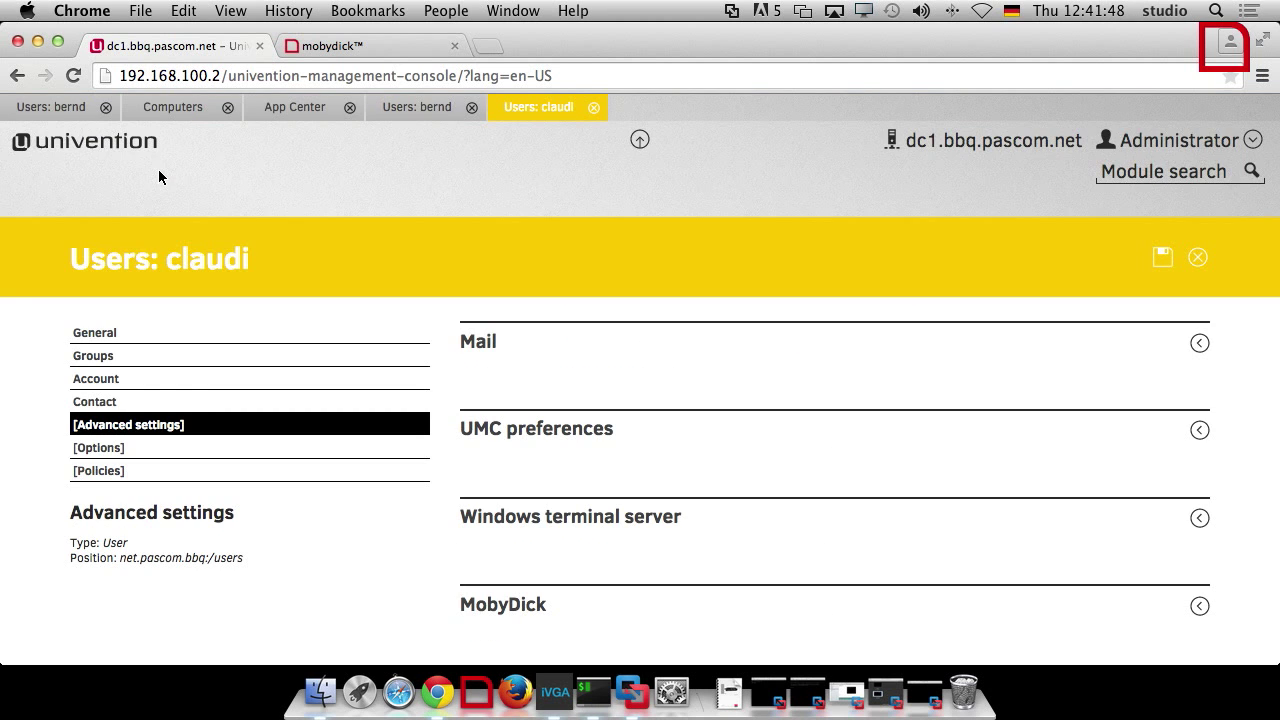
click(533, 604)
scroll(533, 604, down, 2)
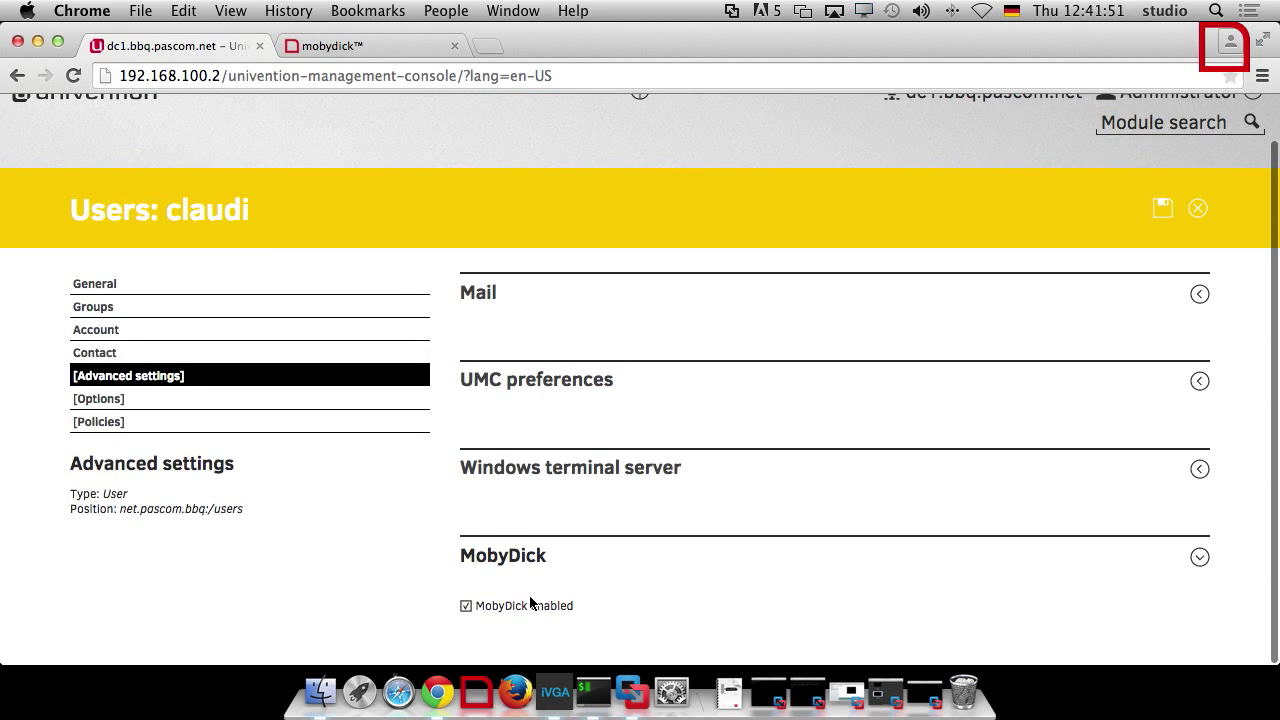
scroll(533, 604, up, 2)
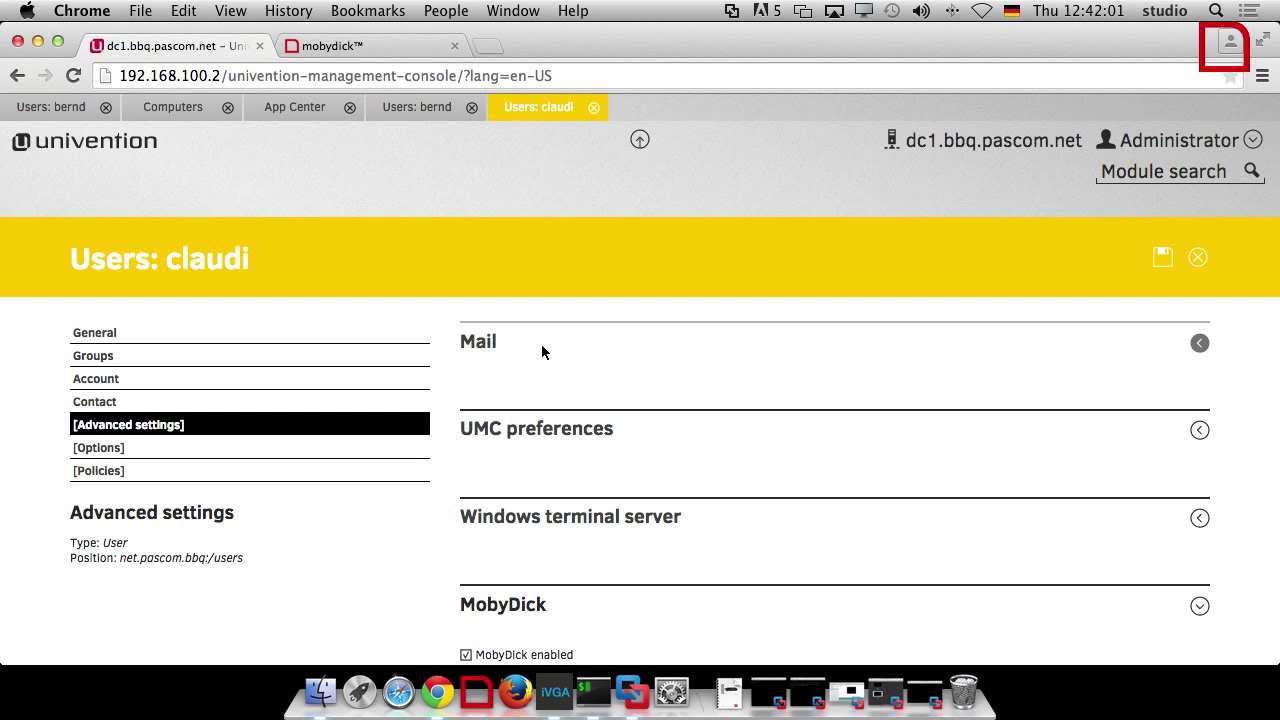
click(641, 146)
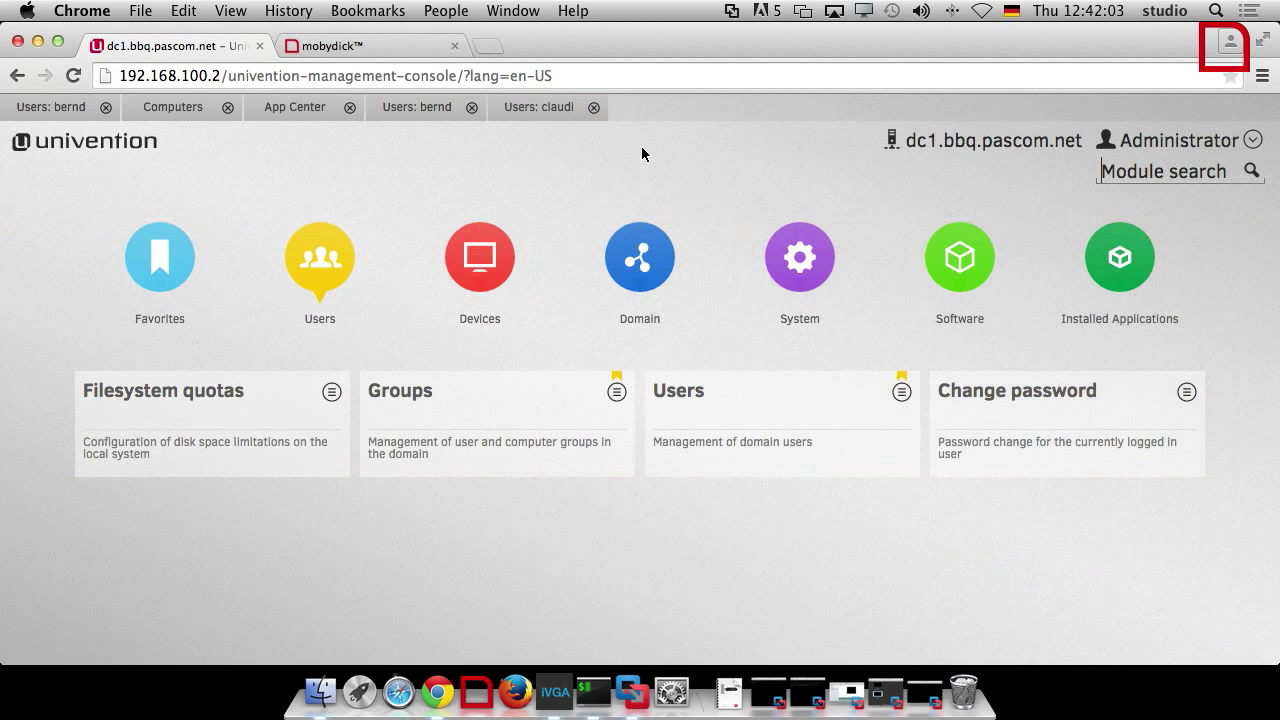
Create a Computer: Linux account with hostname mobydick under Devices > Computers
click(485, 275)
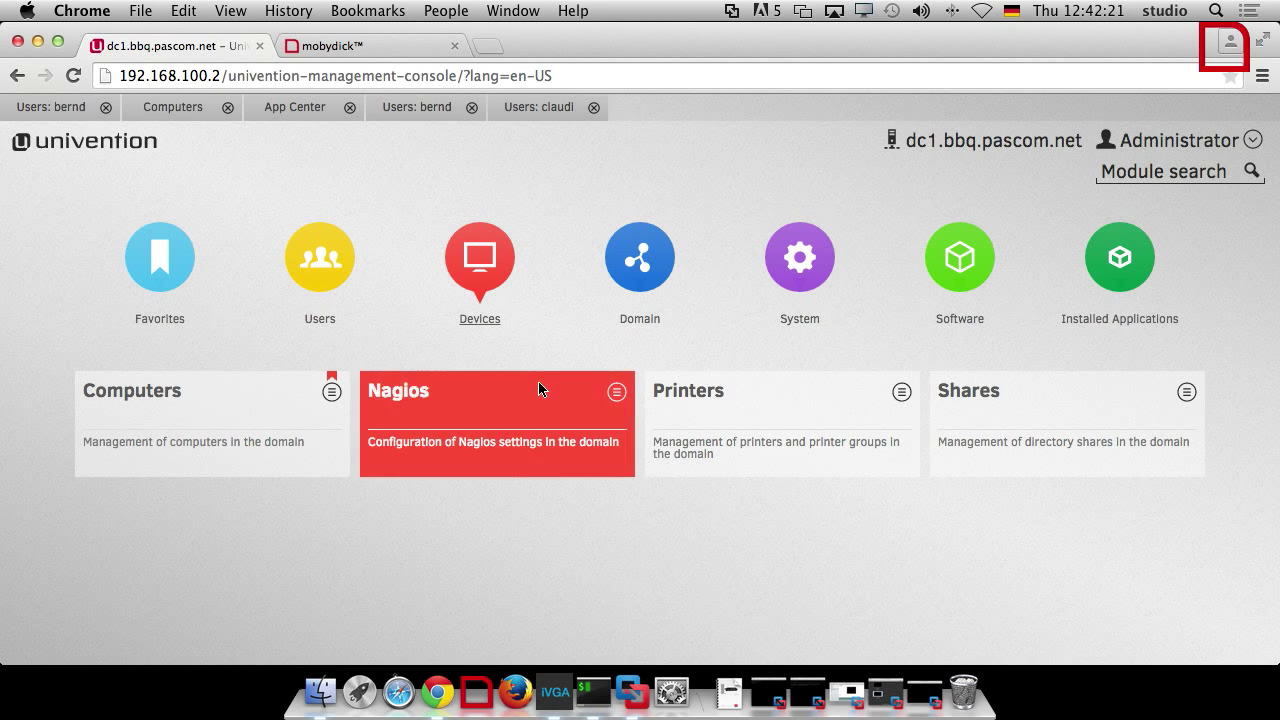
click(235, 417)
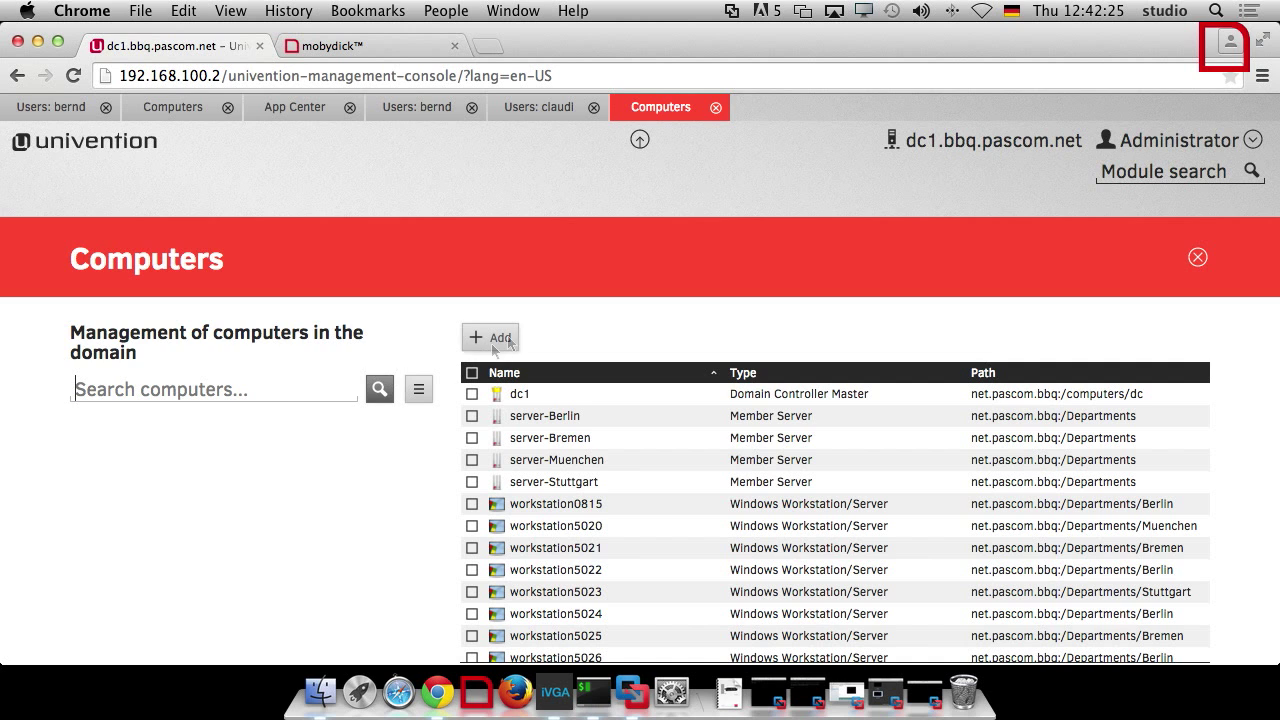
click(507, 337)
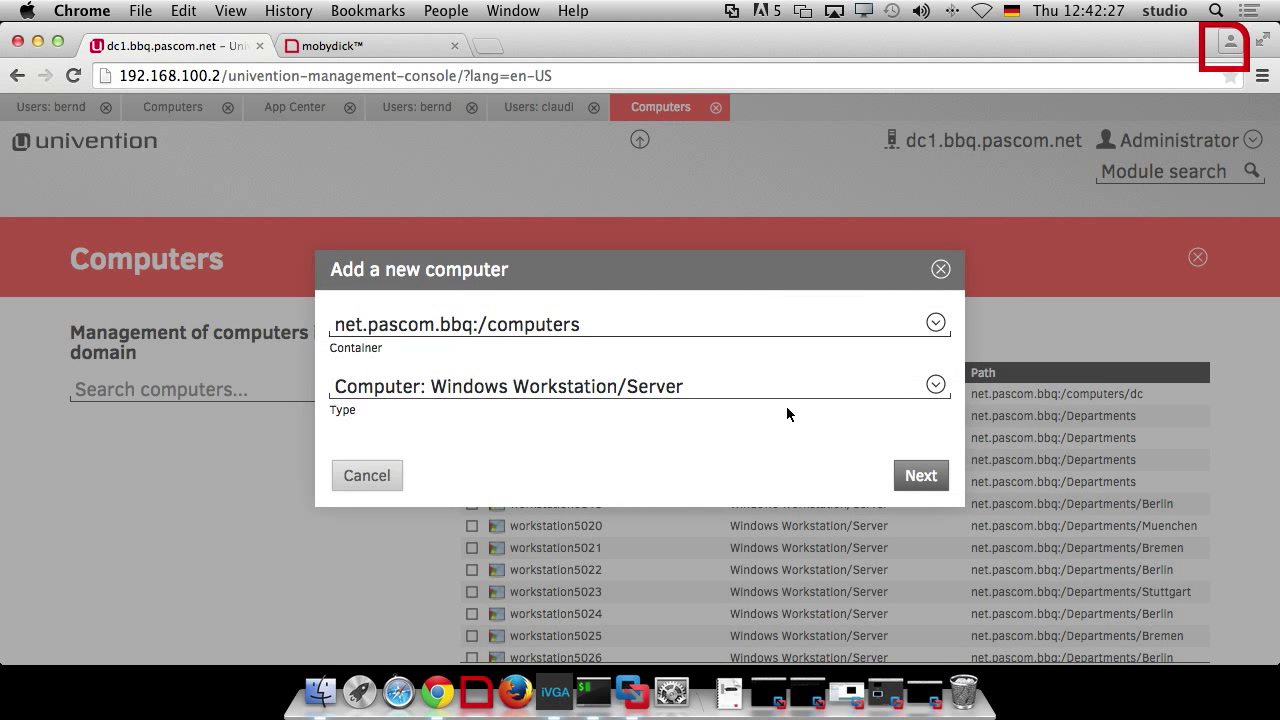
click(936, 387)
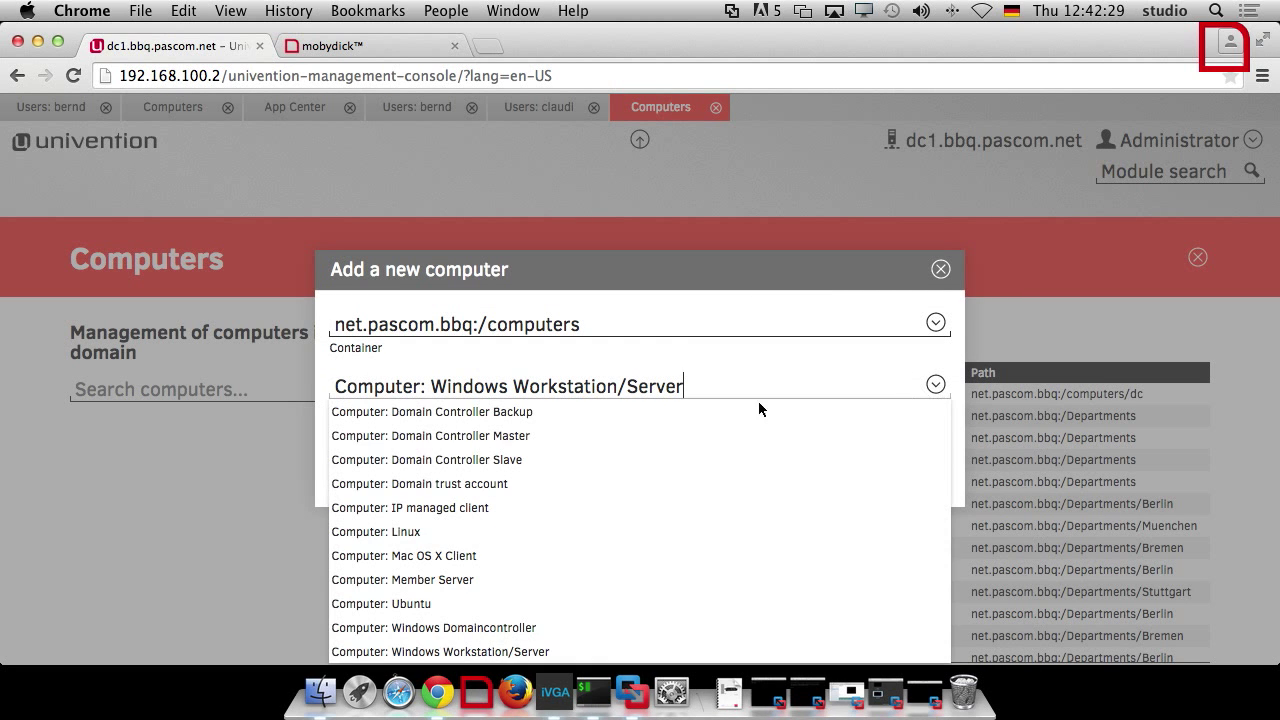
click(421, 532)
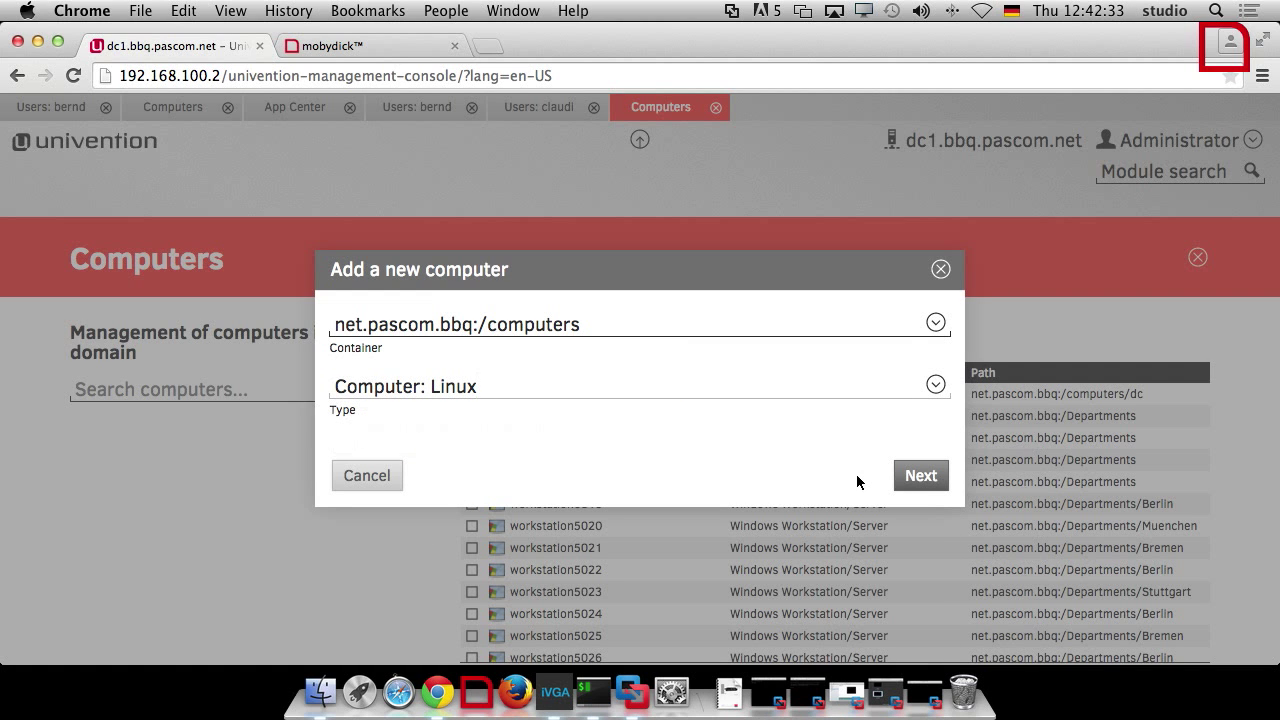
click(920, 476)
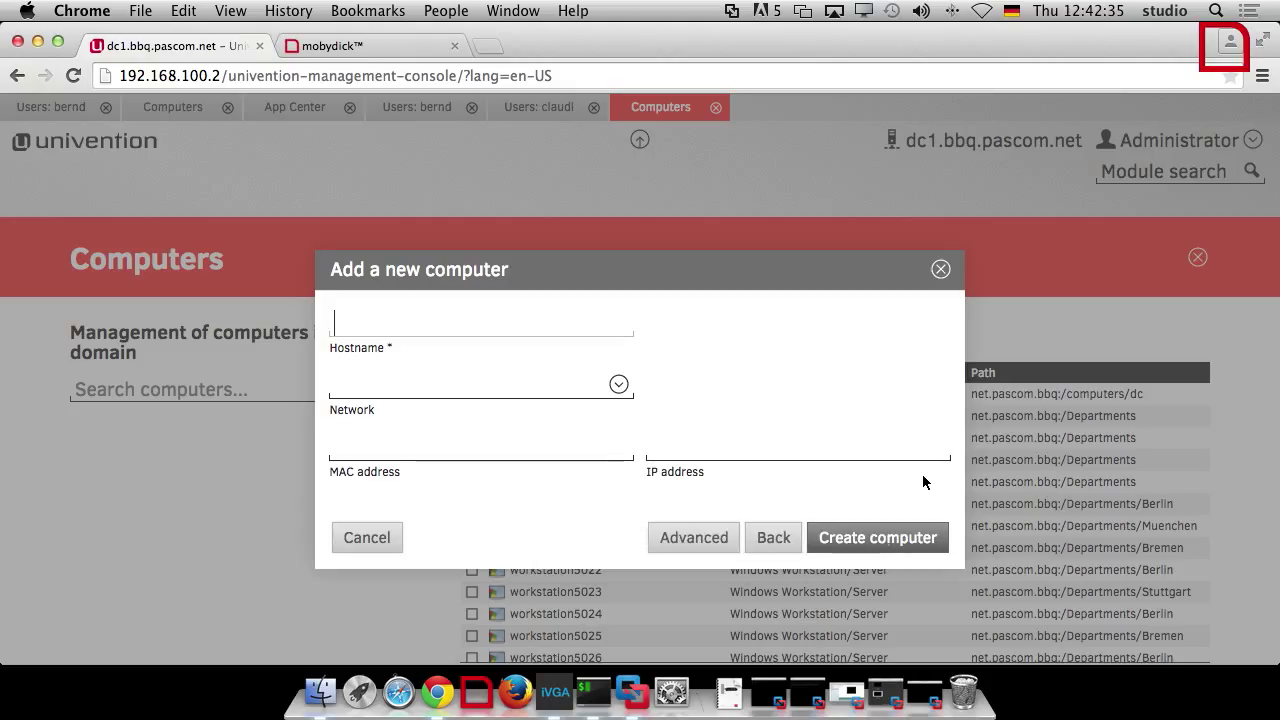
text(mobydick)
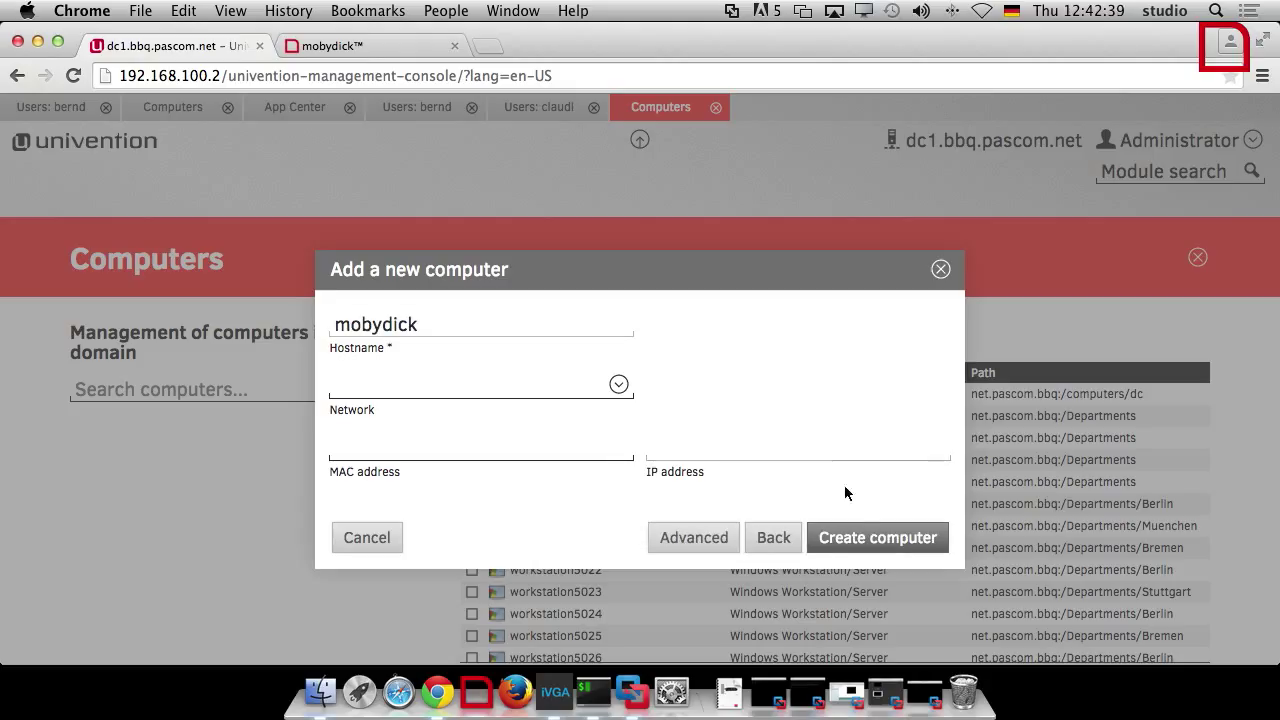
click(867, 540)
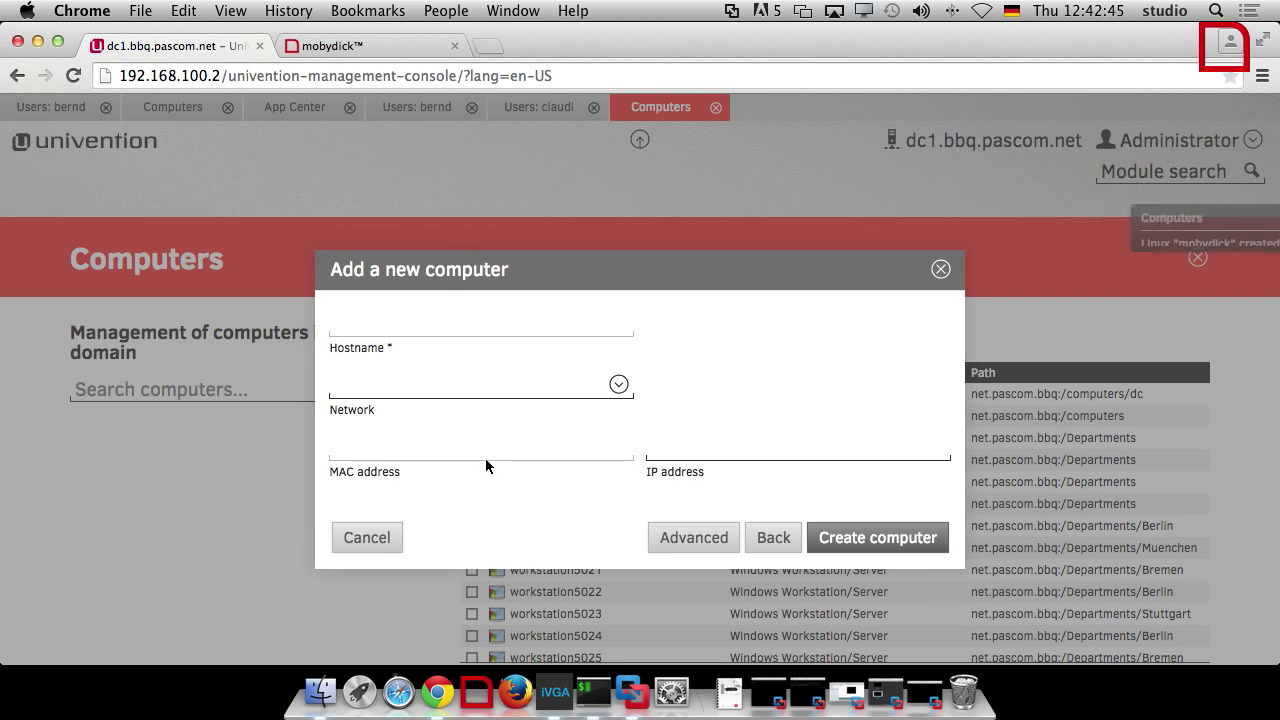
click(380, 532)
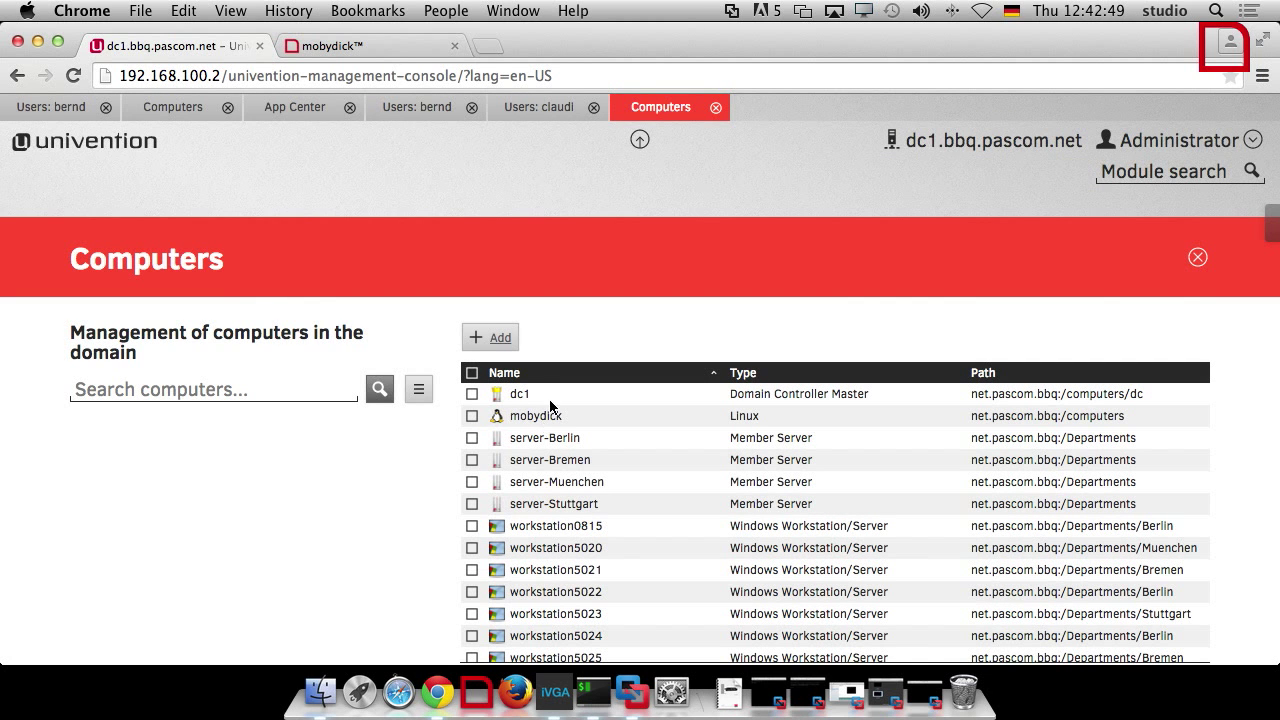
Set and confirm an account password for the mobydick computer, then save it
click(551, 415)
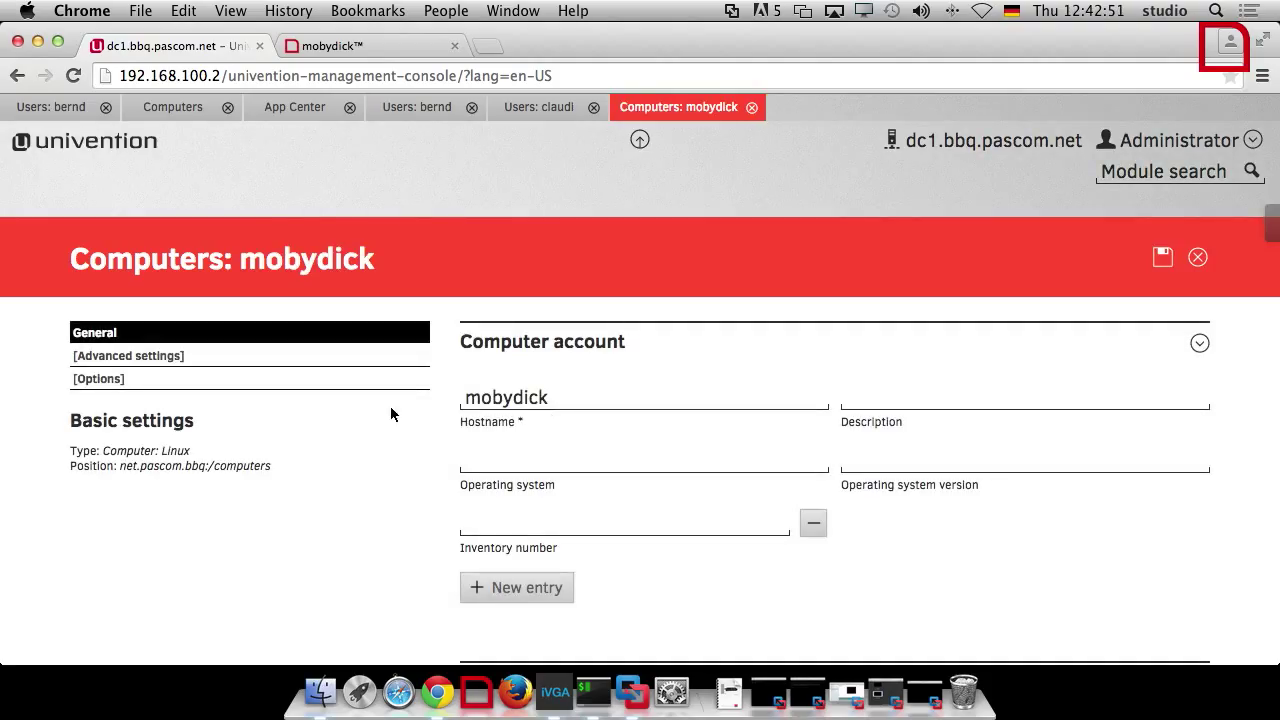
click(150, 360)
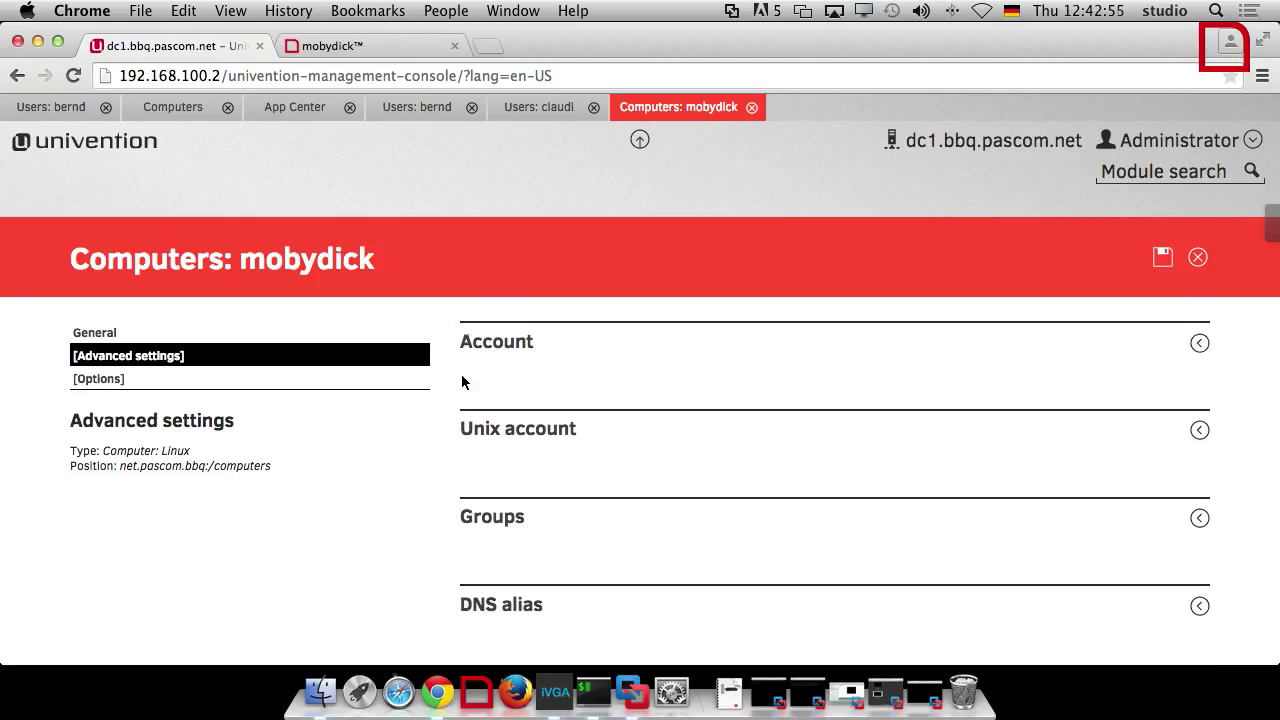
click(552, 336)
click(512, 390)
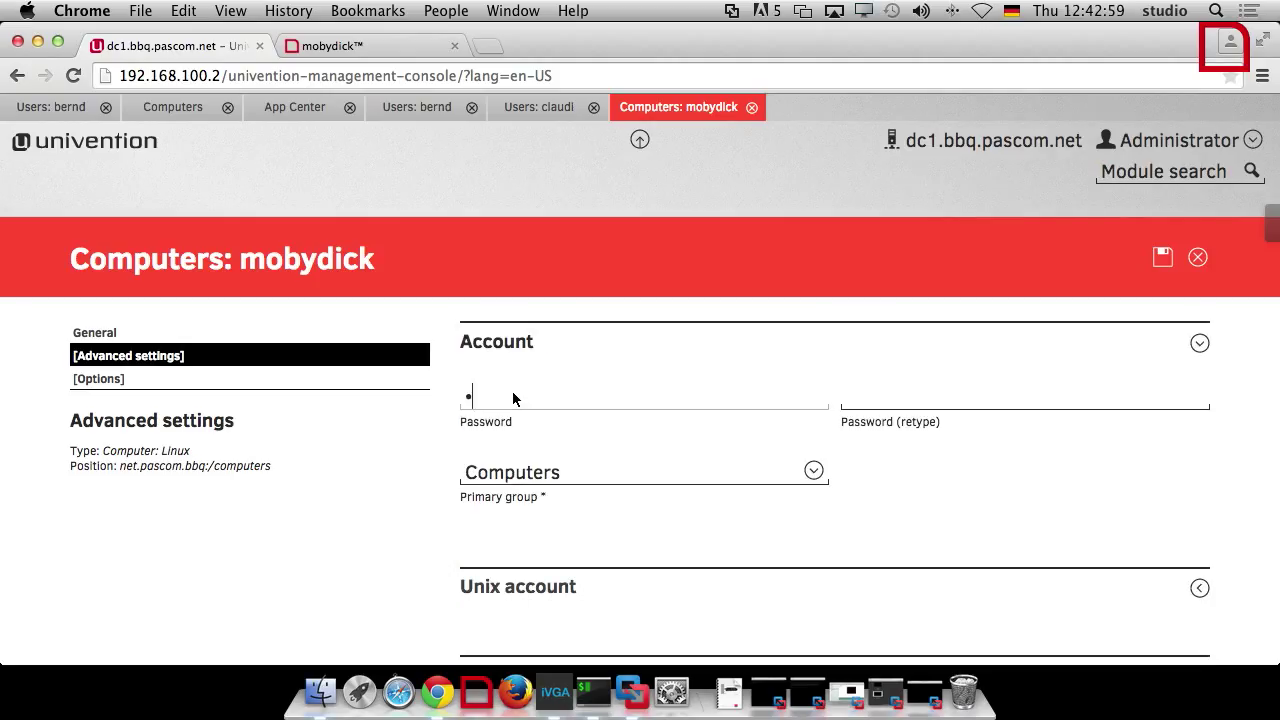
text(••••••••)
click(862, 400)
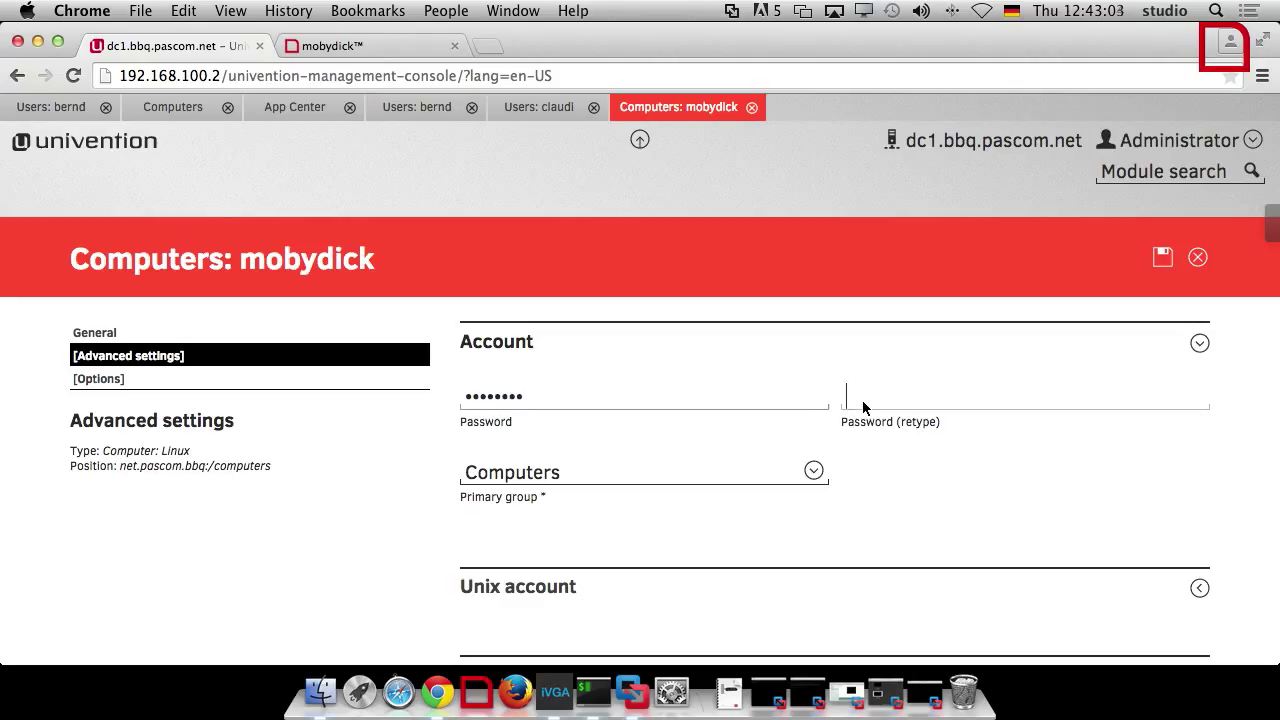
text(••)
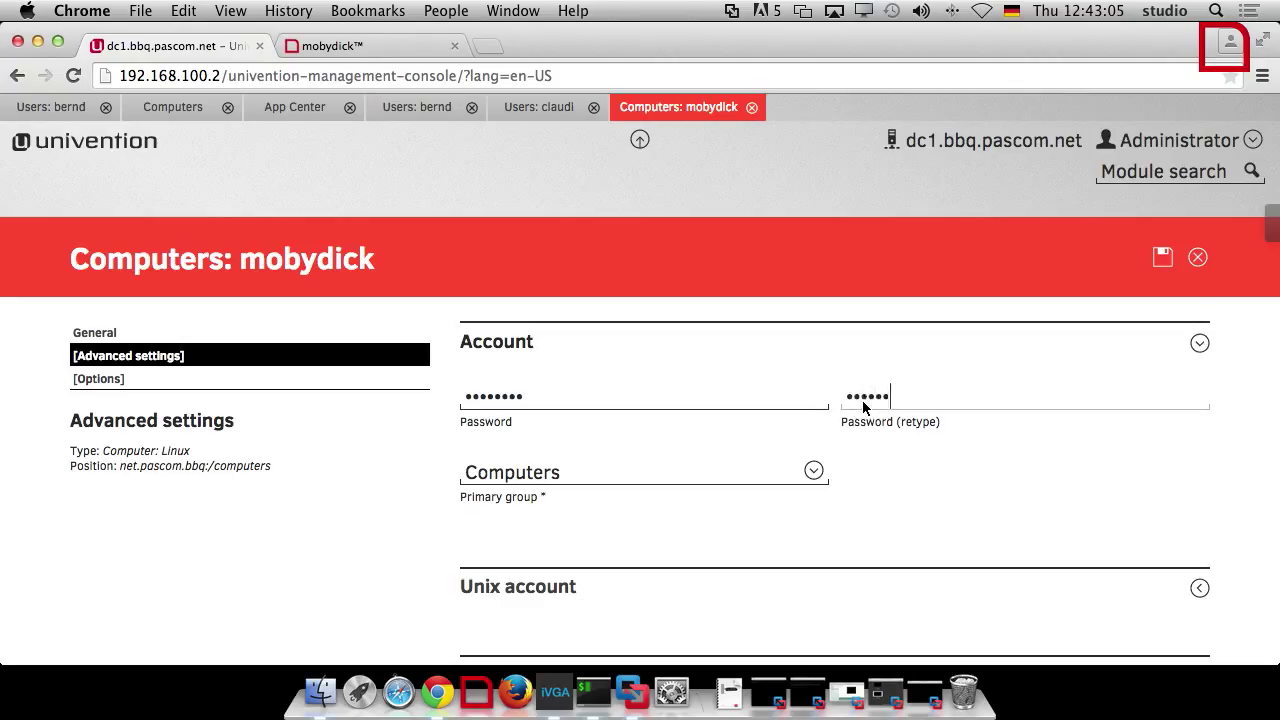
text(••••••)
click(1163, 258)
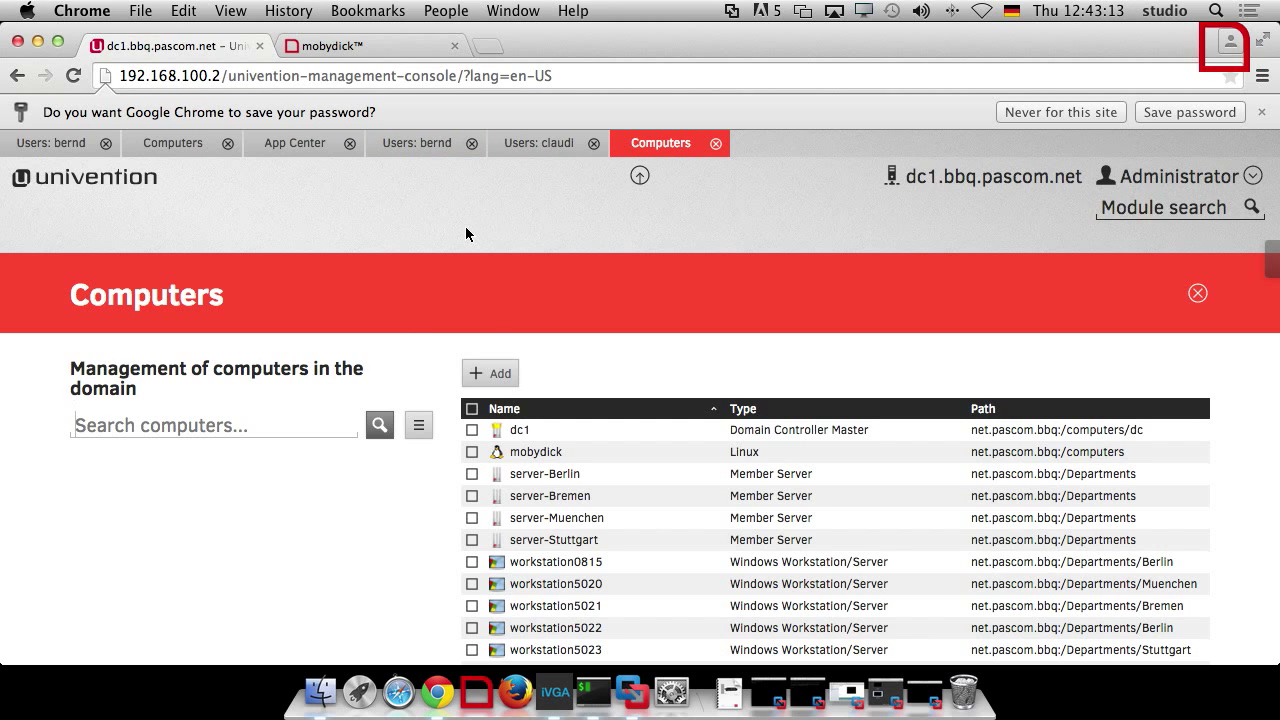
In mobydick's Advanced > Connector, add a new profile from the UCS User Sync template
click(380, 46)
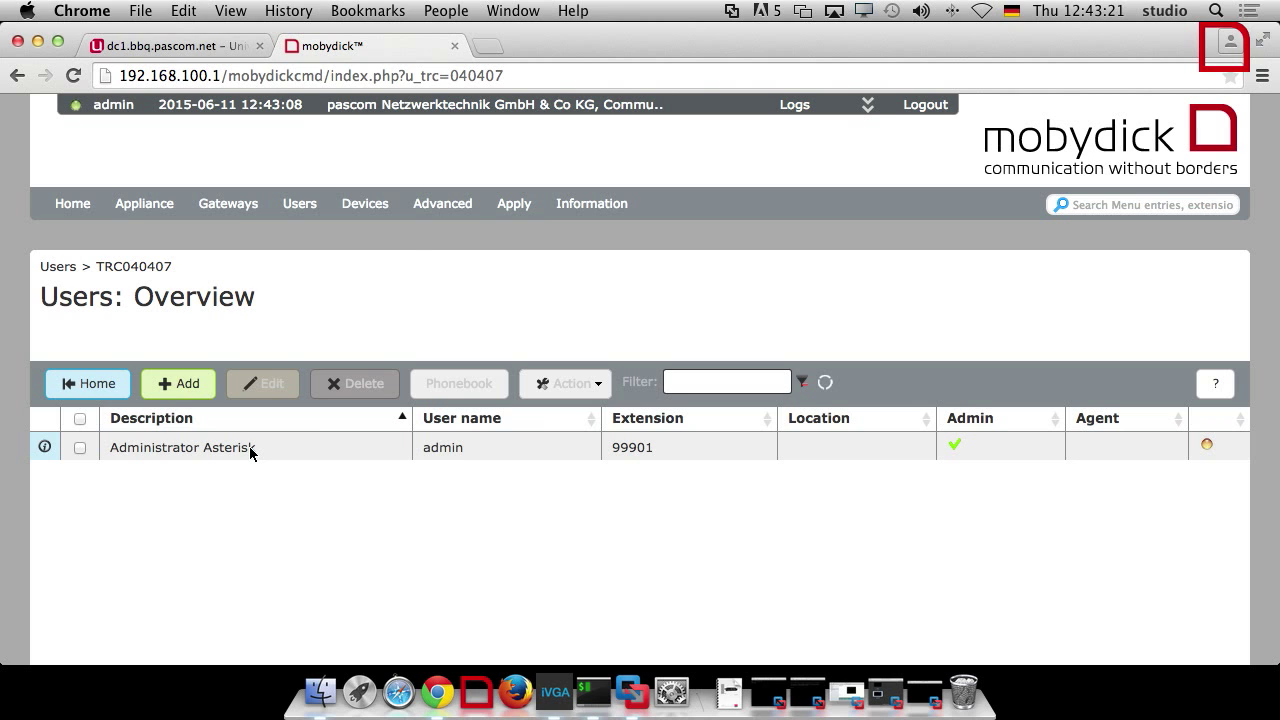
click(425, 203)
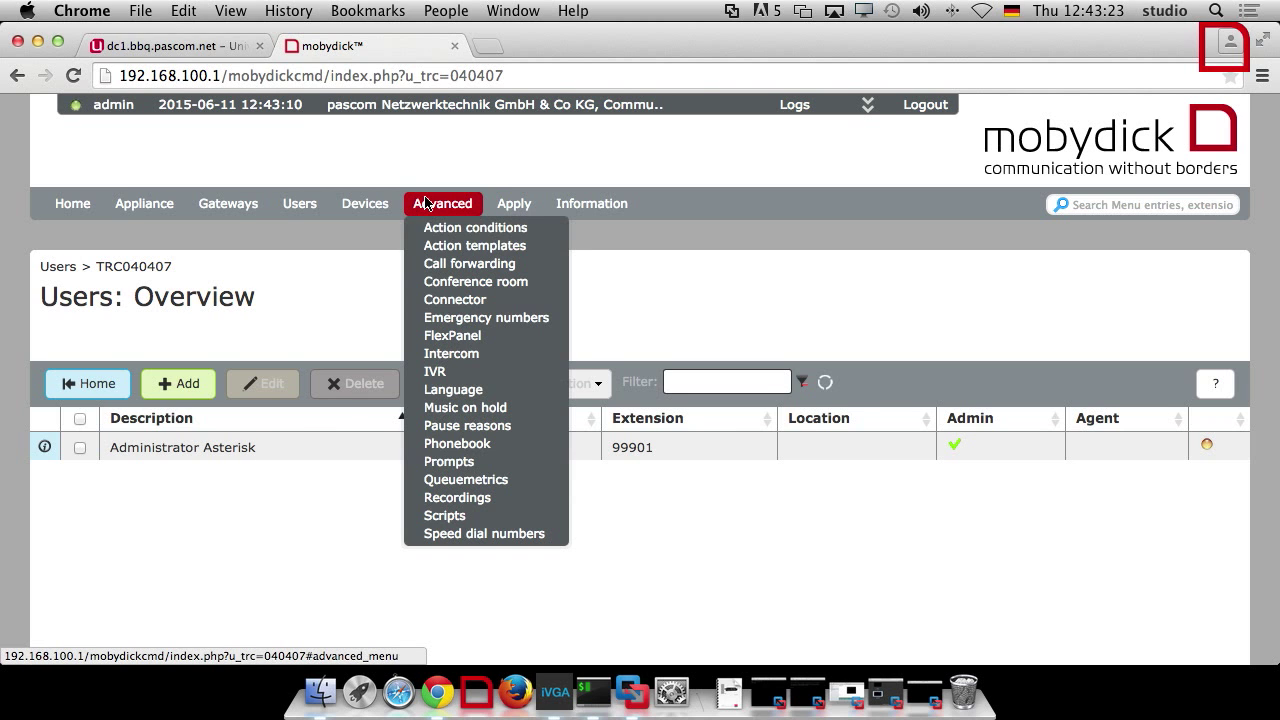
click(458, 299)
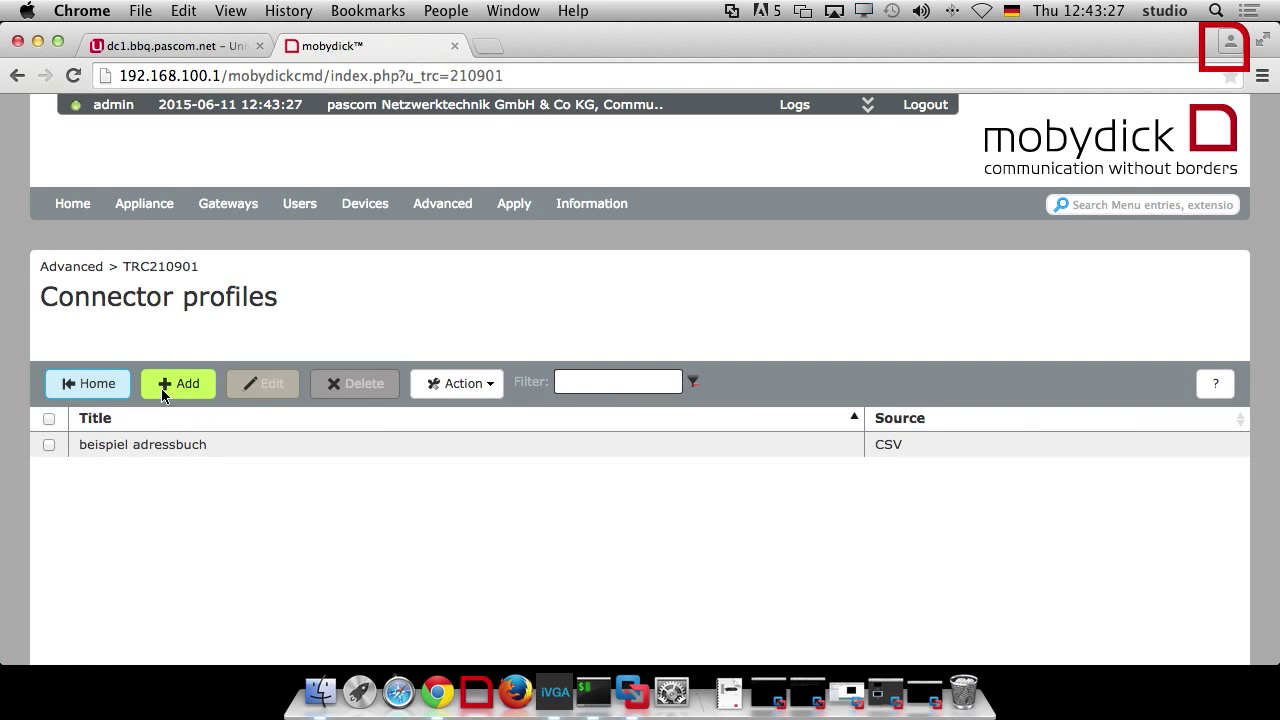
click(168, 388)
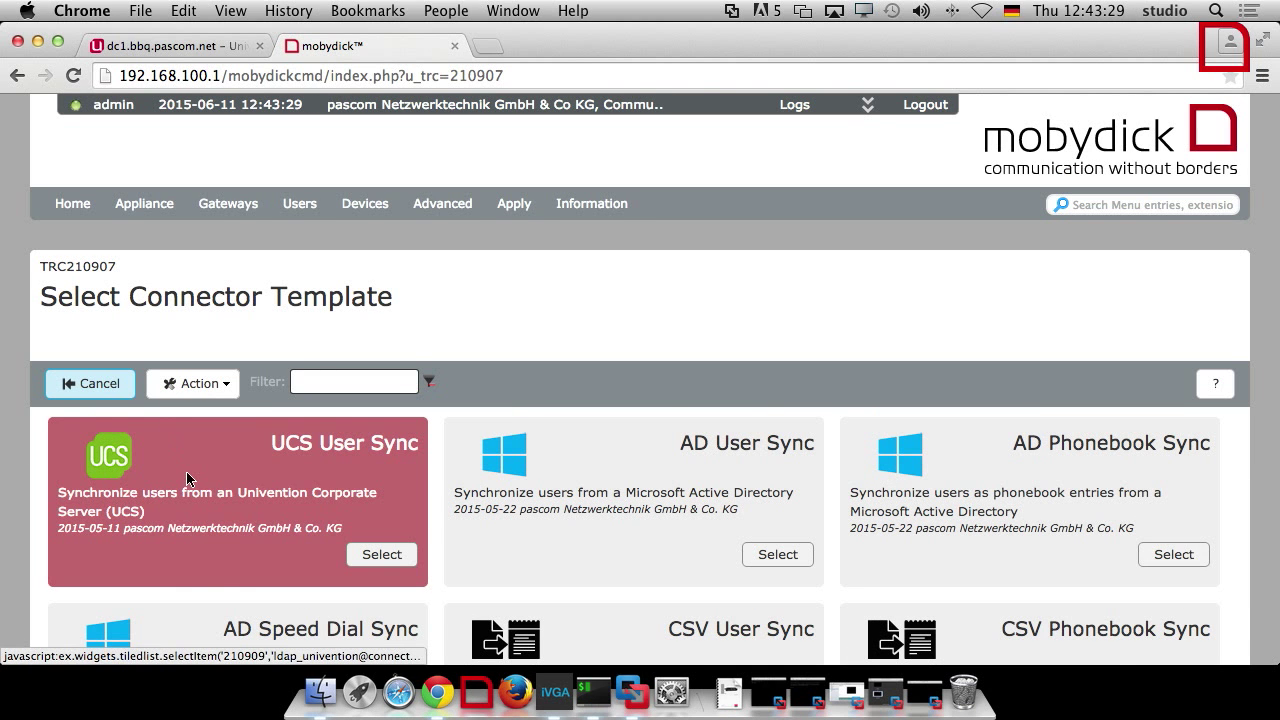
click(271, 494)
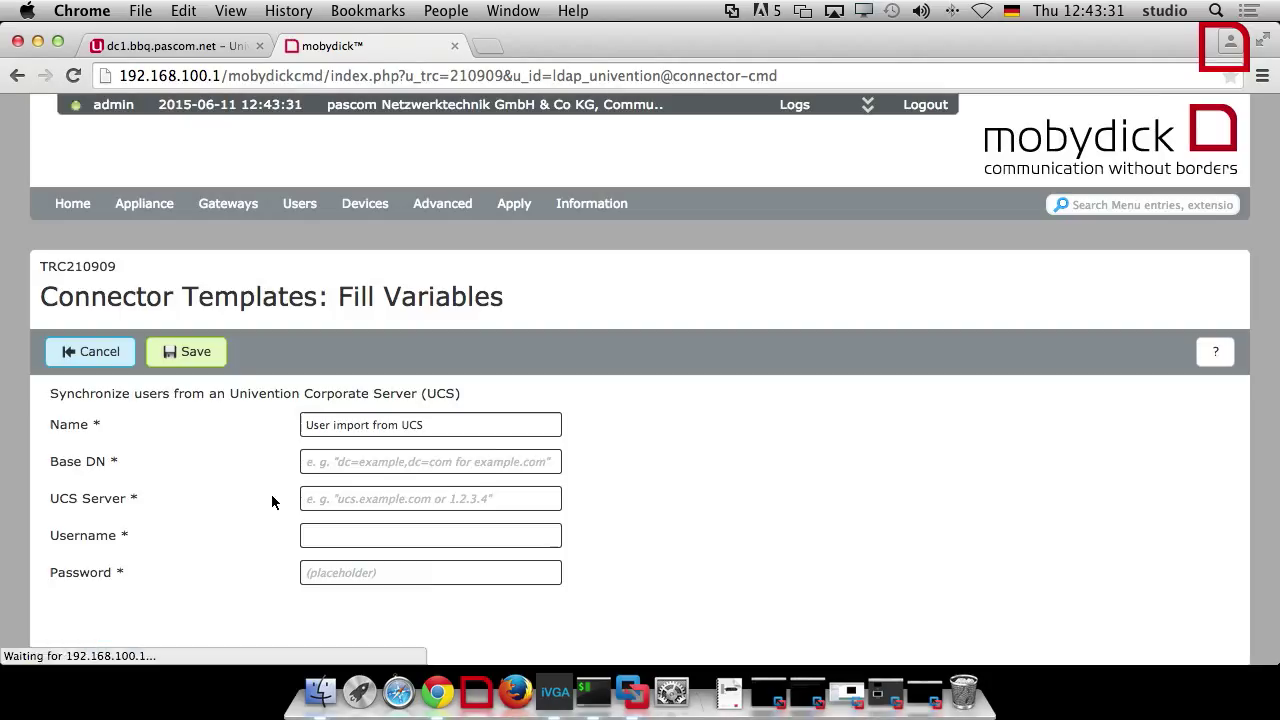
Fill Base DN dc=bbq,dc=pascom,dc=net and UCS Server 192.168.100.2
click(348, 463)
click(375, 488)
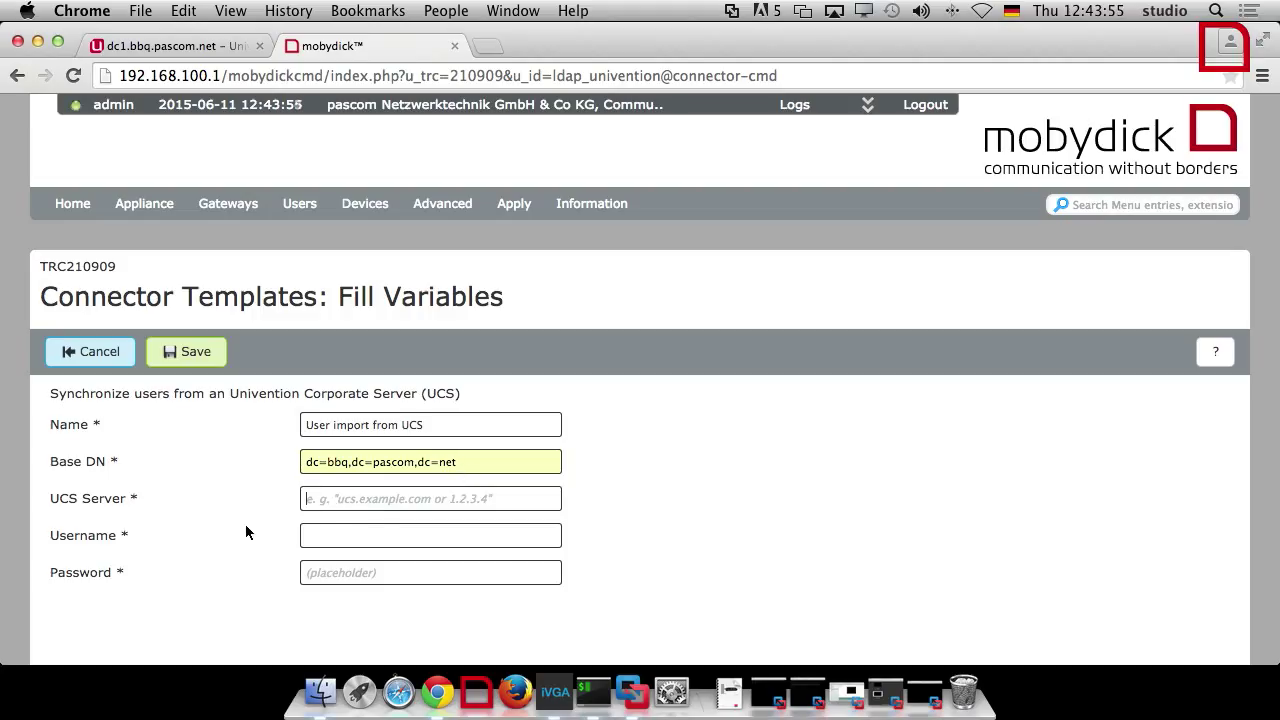
key(Tab)
text(192)
click(310, 524)
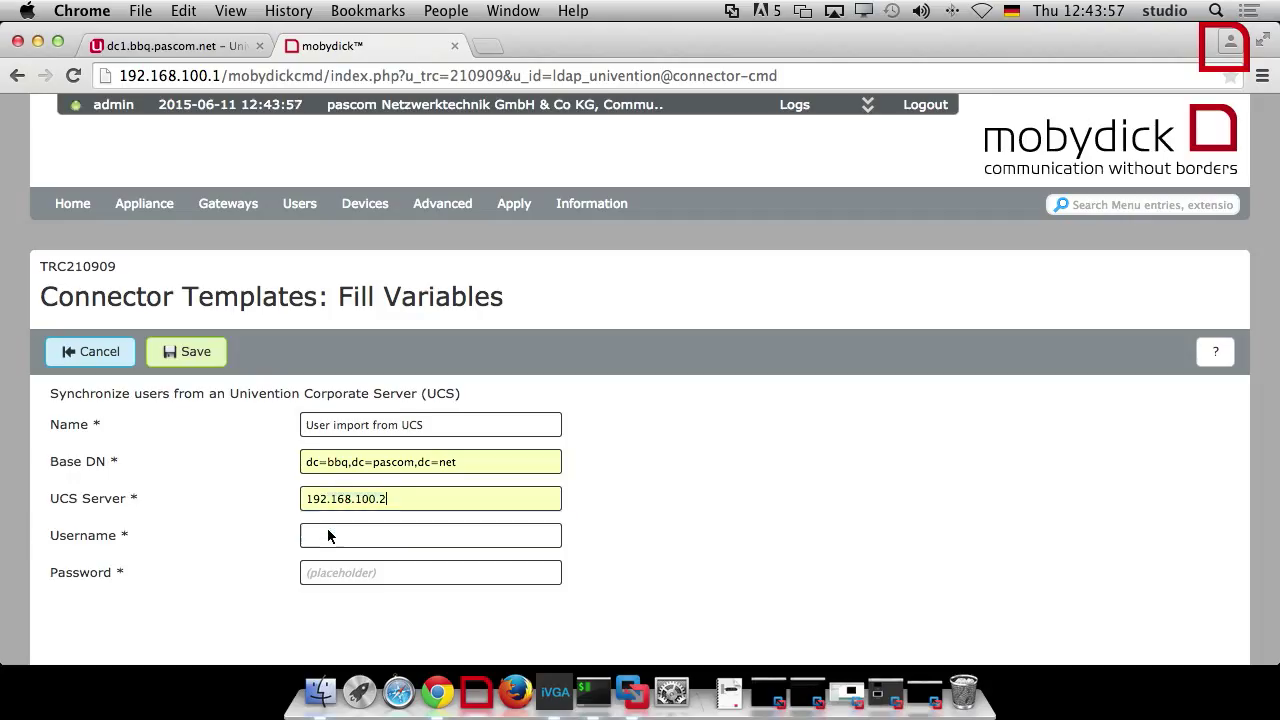
Enter username mobydick and the account password, then save the connector
click(320, 541)
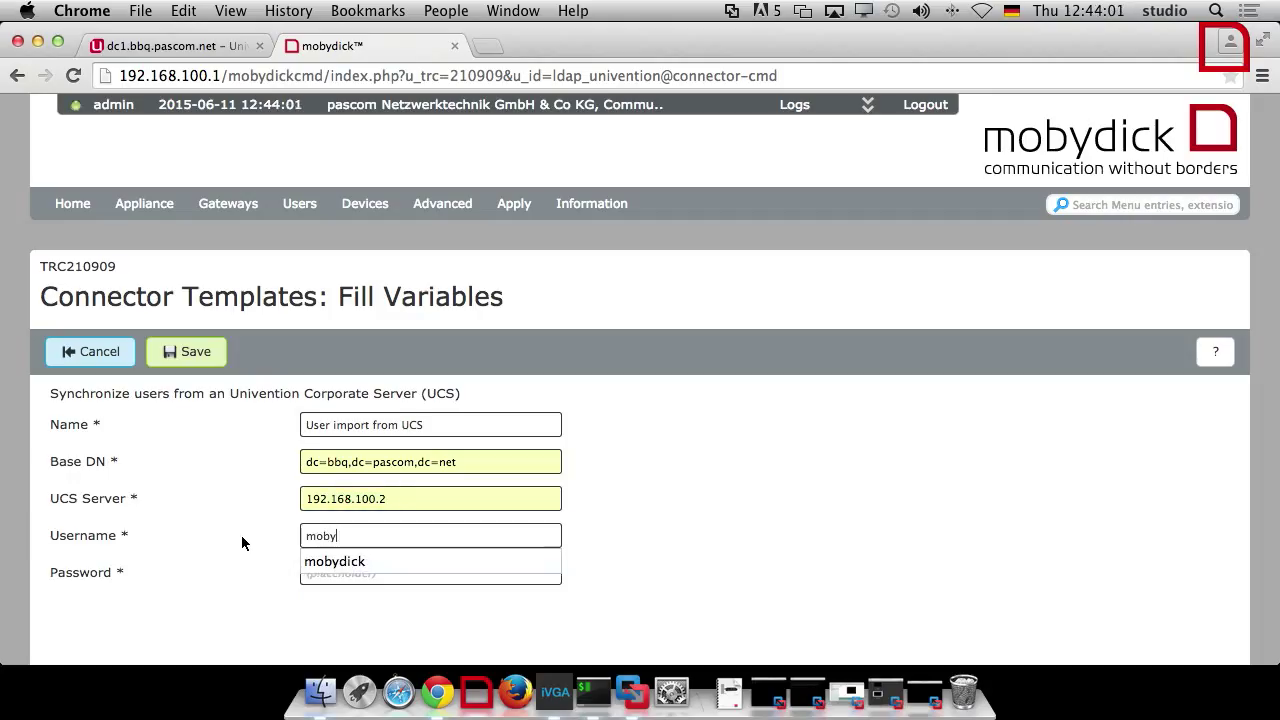
key(Tab)
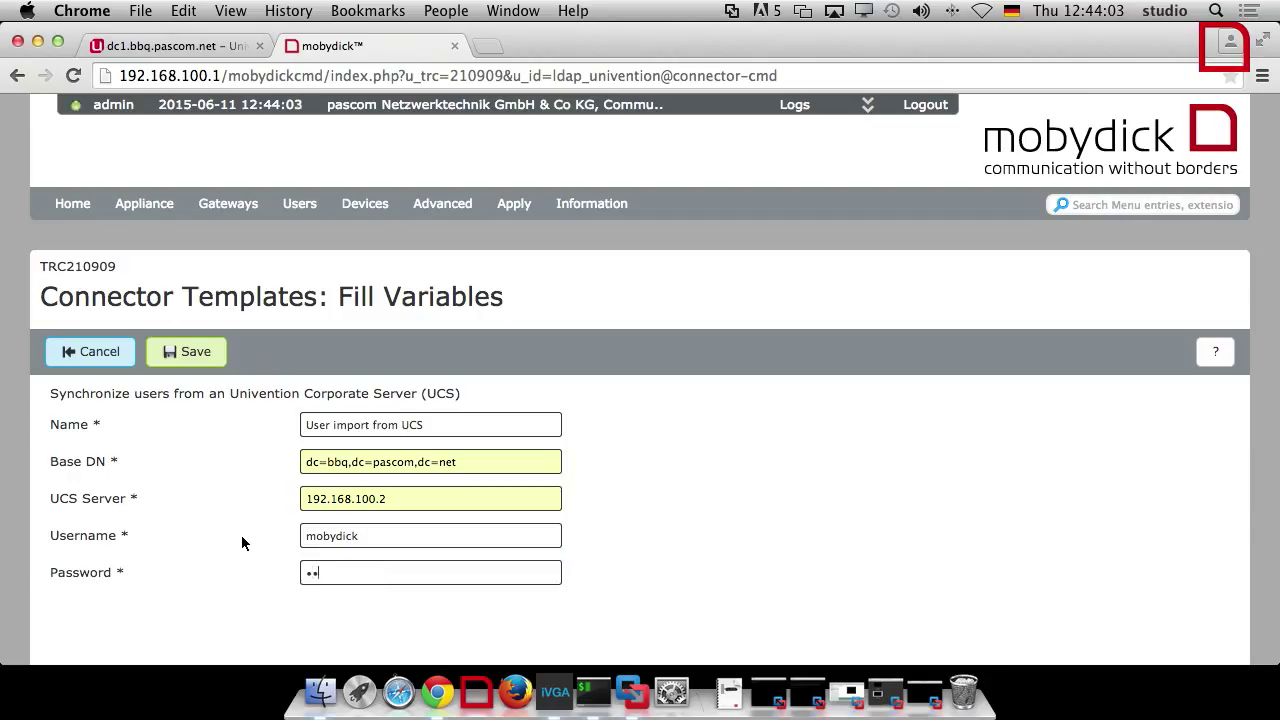
click(182, 352)
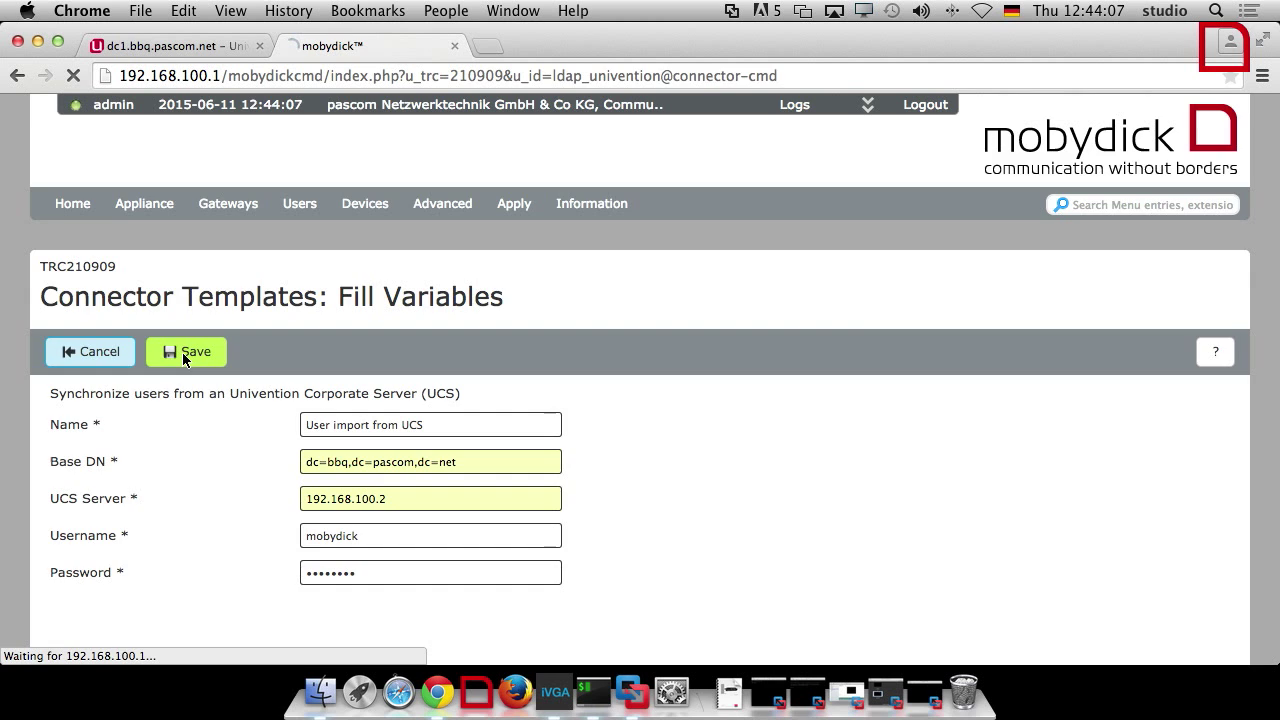
Simulate, then carry out the UCS import of bernd and claudi, and launch MobyDickClient
click(318, 393)
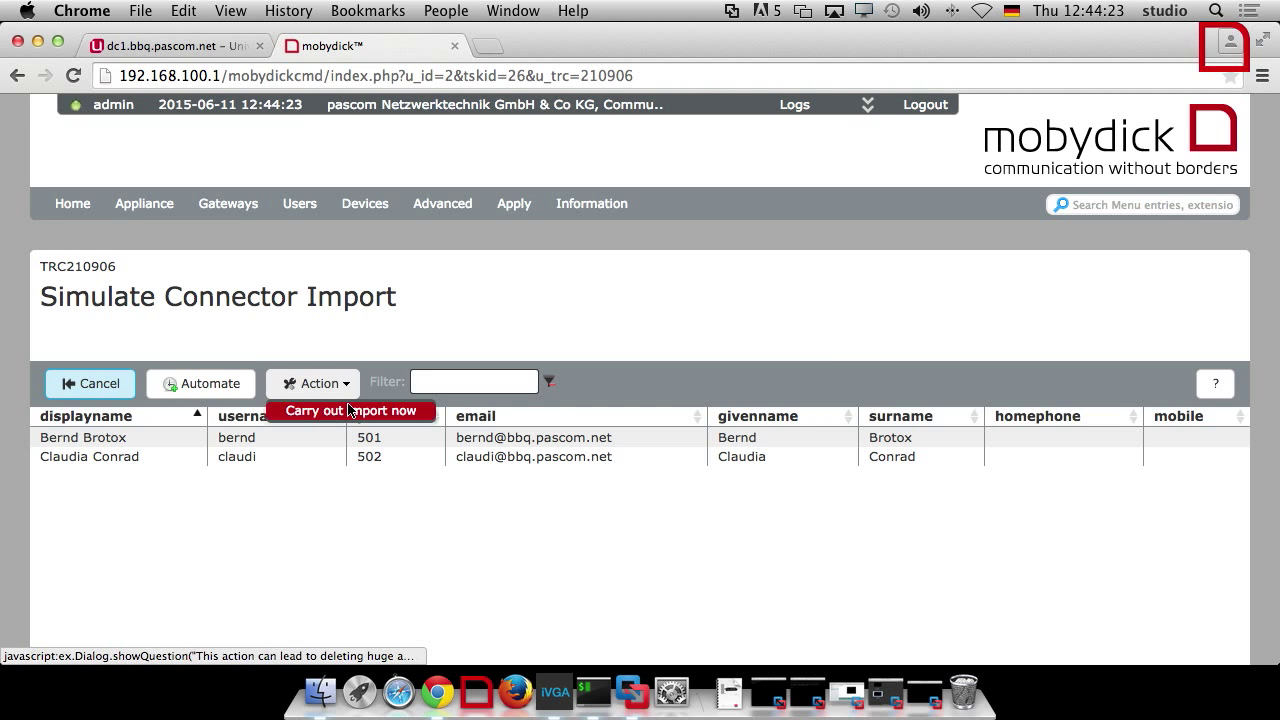
click(350, 409)
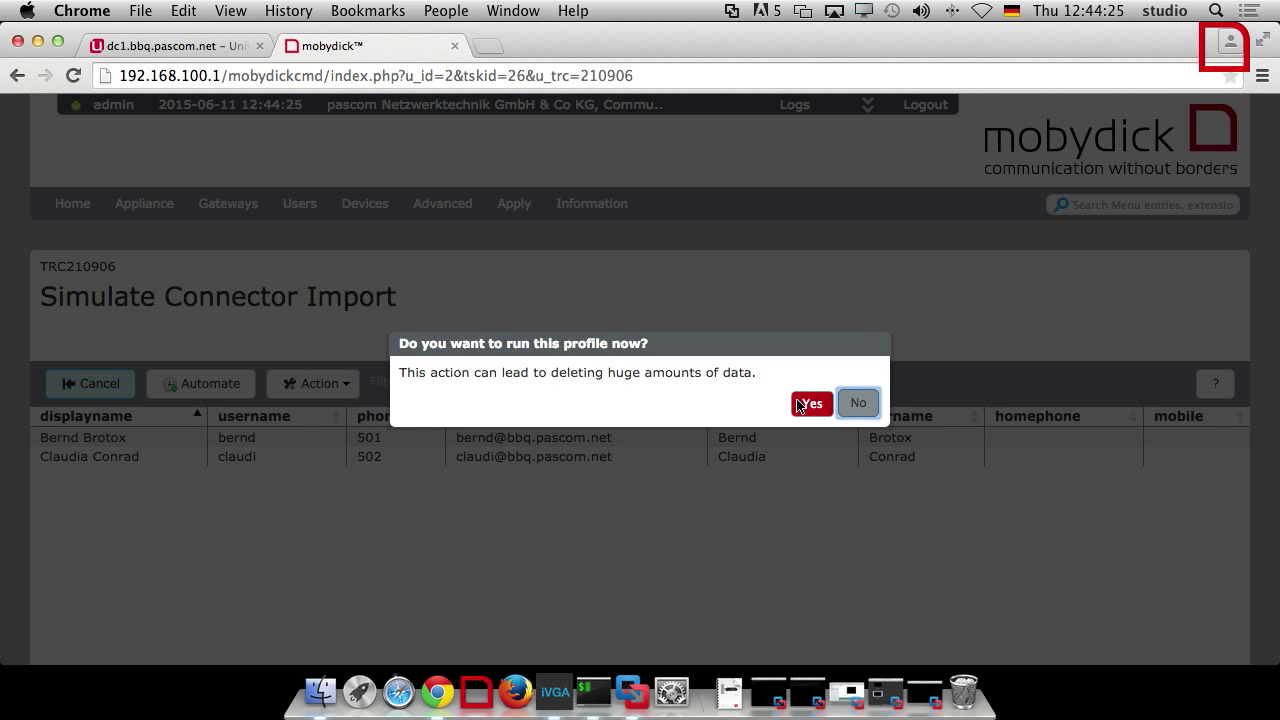
click(800, 402)
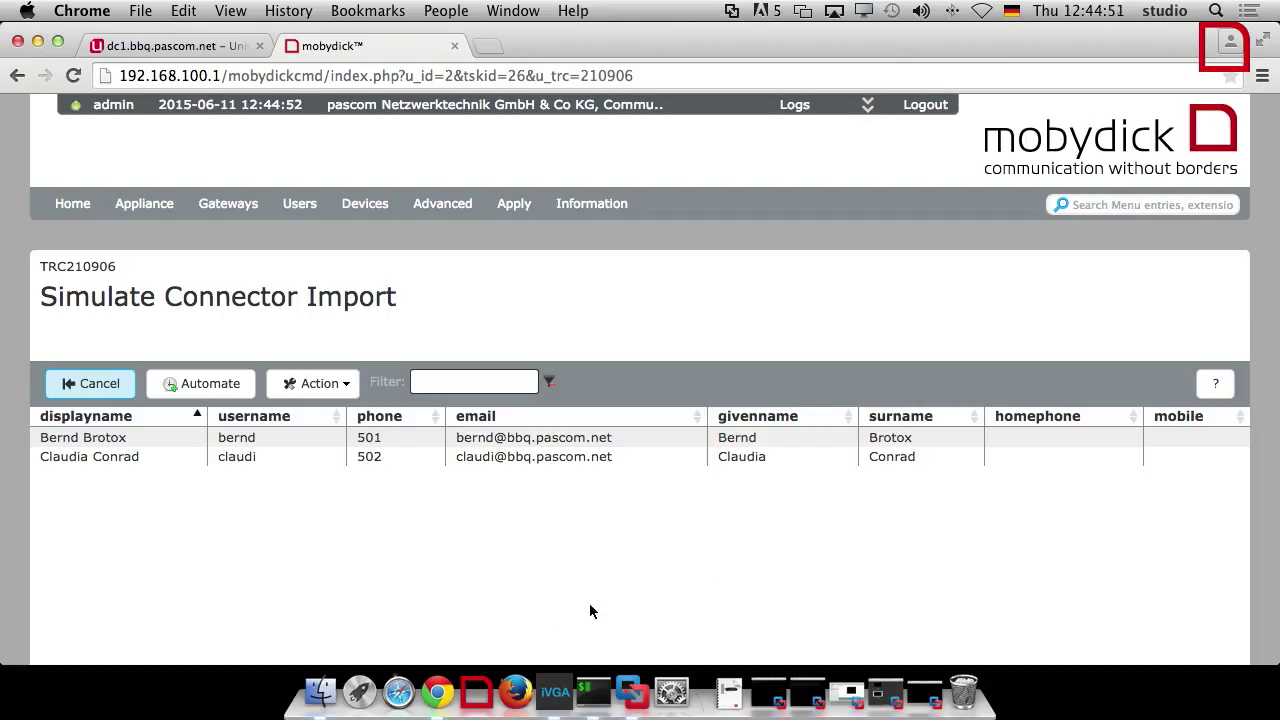
click(476, 692)
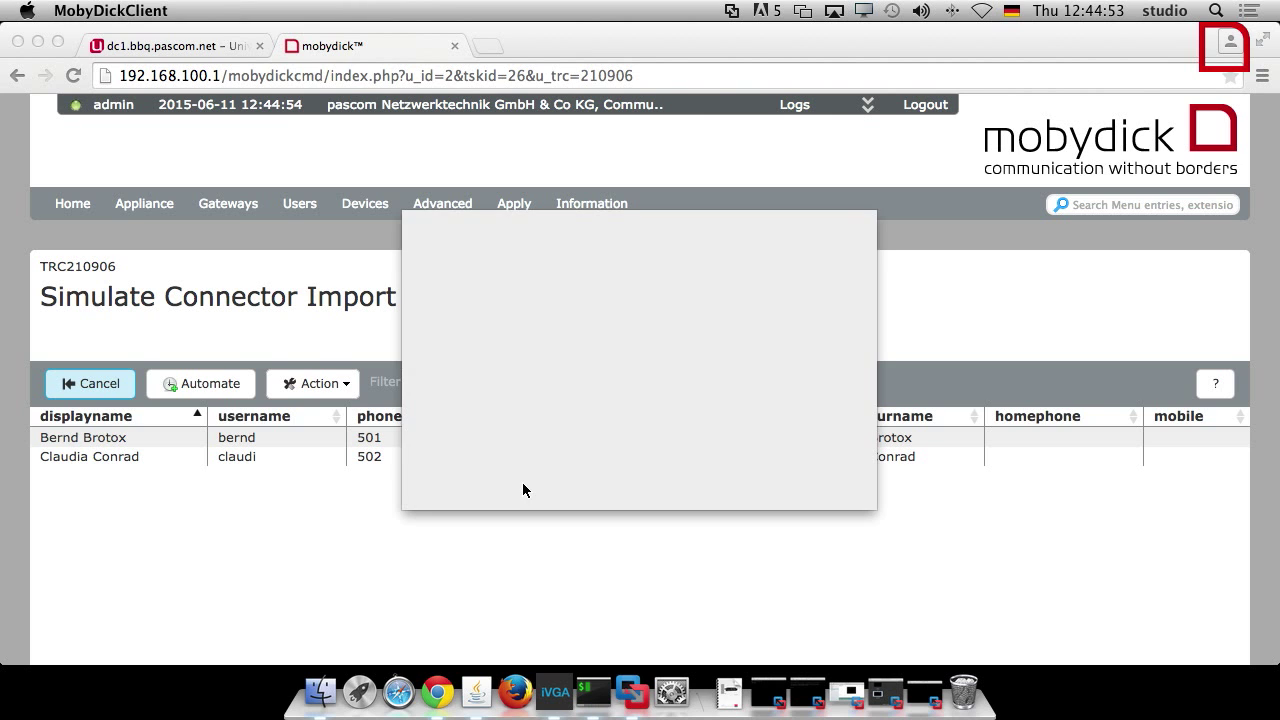